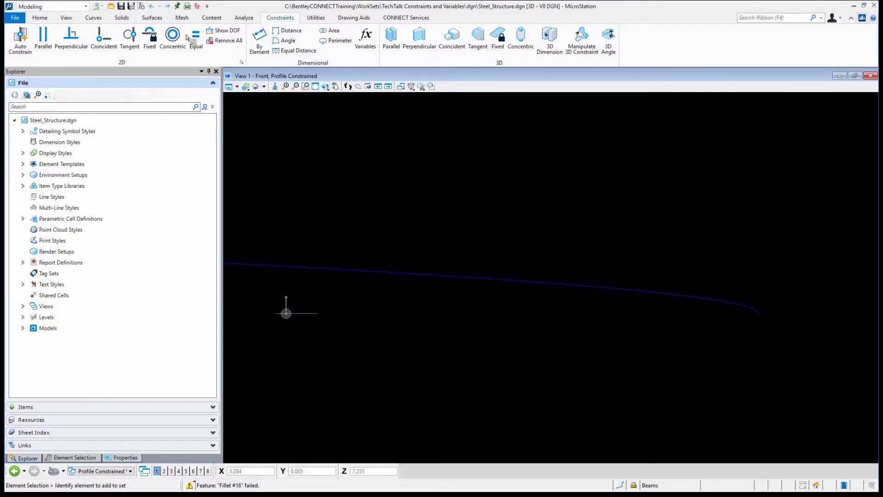
# Step: Switch to the Drawing workflow and start a SmartLine with its first vertex at the origin
pyautogui.click(40, 18)
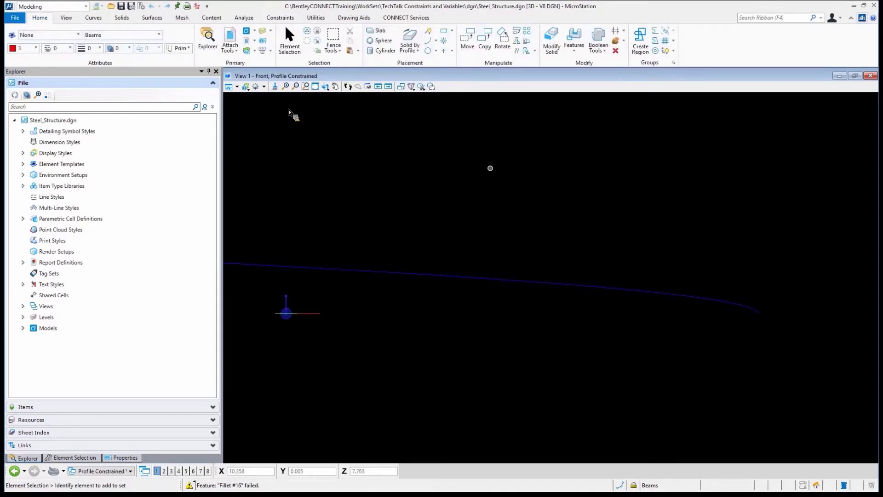
pyautogui.click(429, 34)
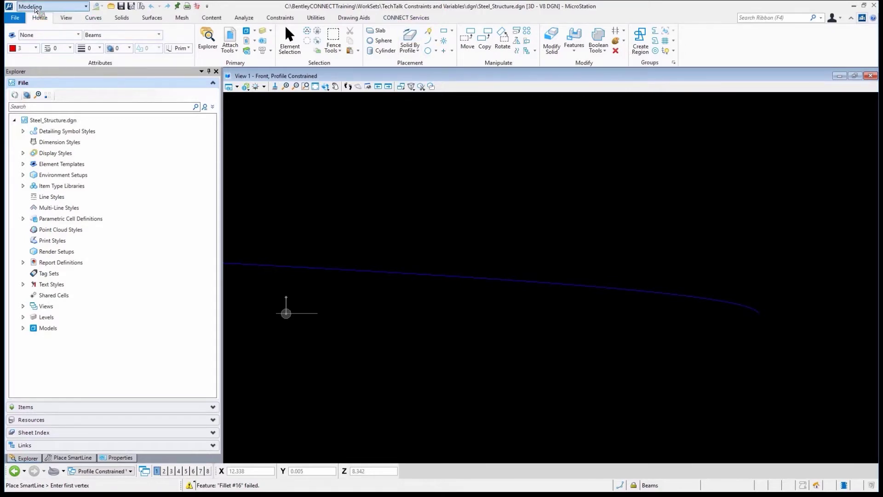
pyautogui.click(51, 7)
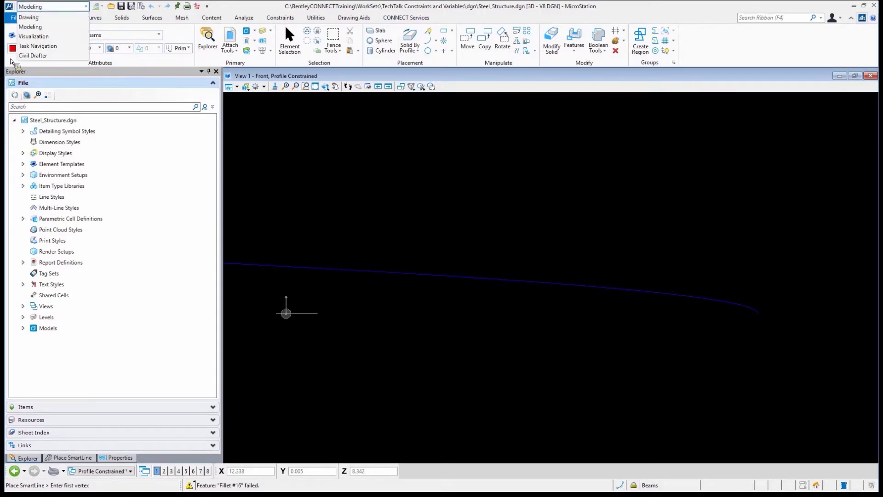
pyautogui.click(38, 17)
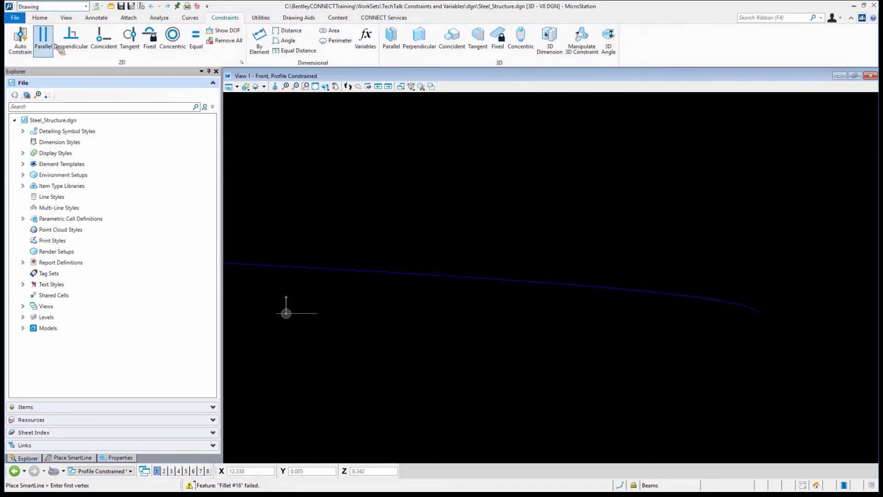
pyautogui.click(348, 86)
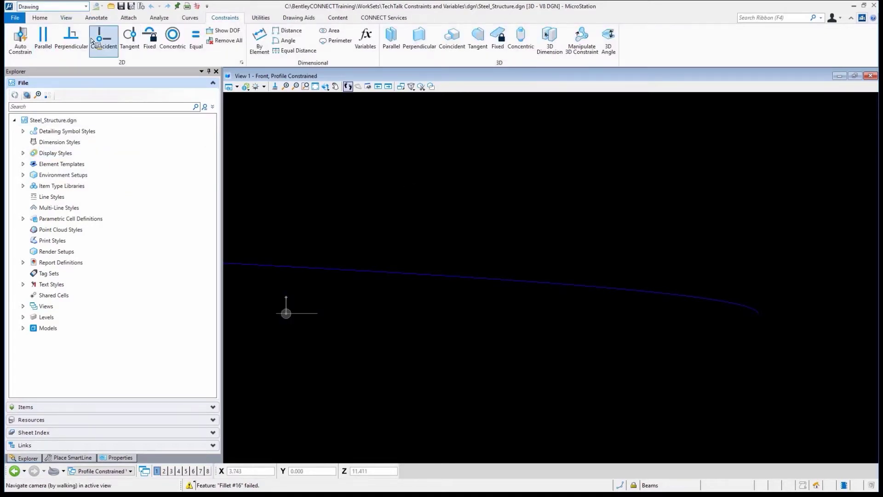
pyautogui.click(39, 18)
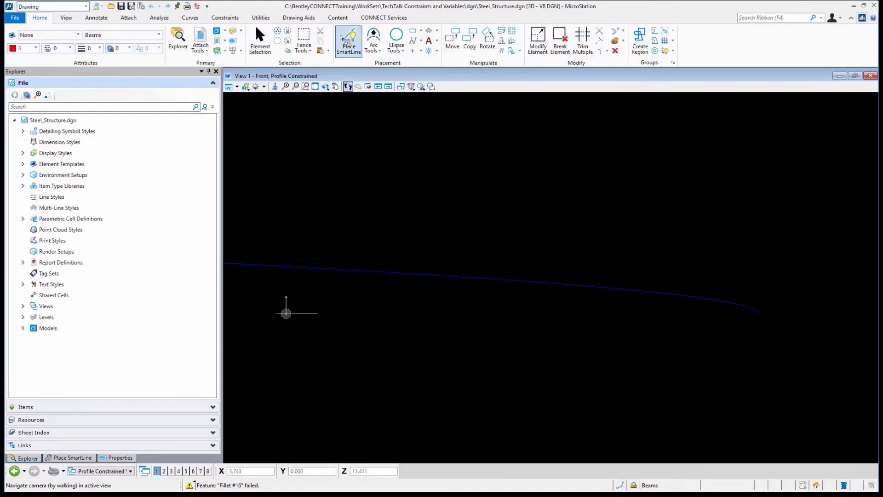
pyautogui.click(348, 40)
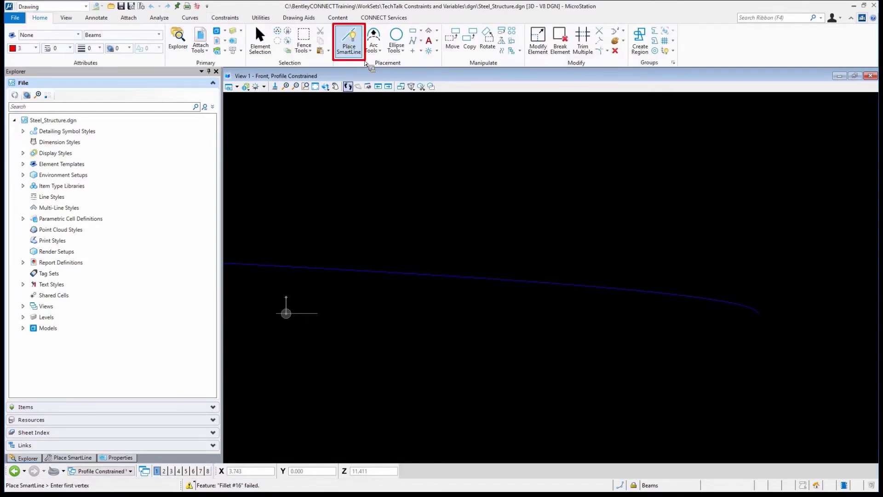
pyautogui.click(286, 314)
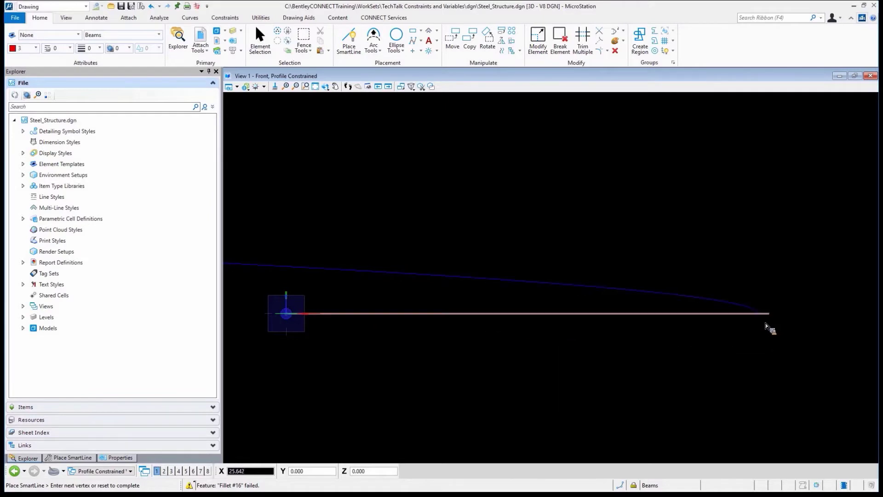
# Step: Draw the profile from the curve's end through two upper corners, closing back at the origin
pyautogui.click(760, 318)
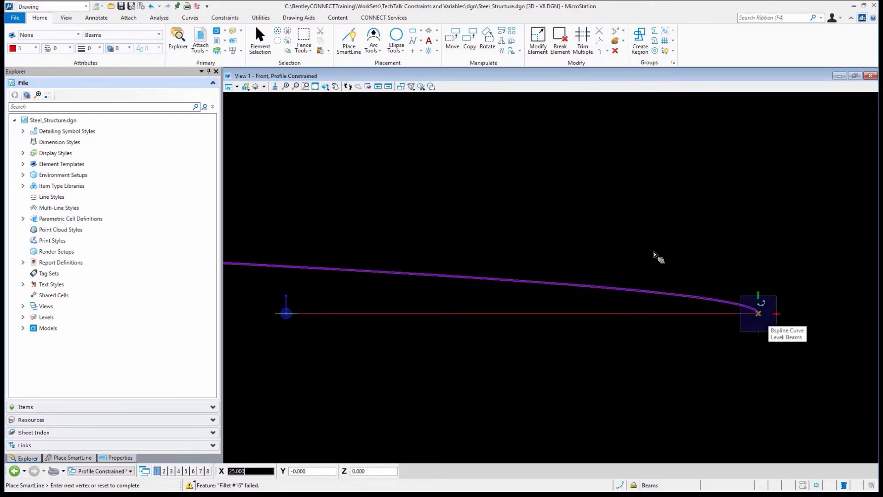
pyautogui.click(637, 277)
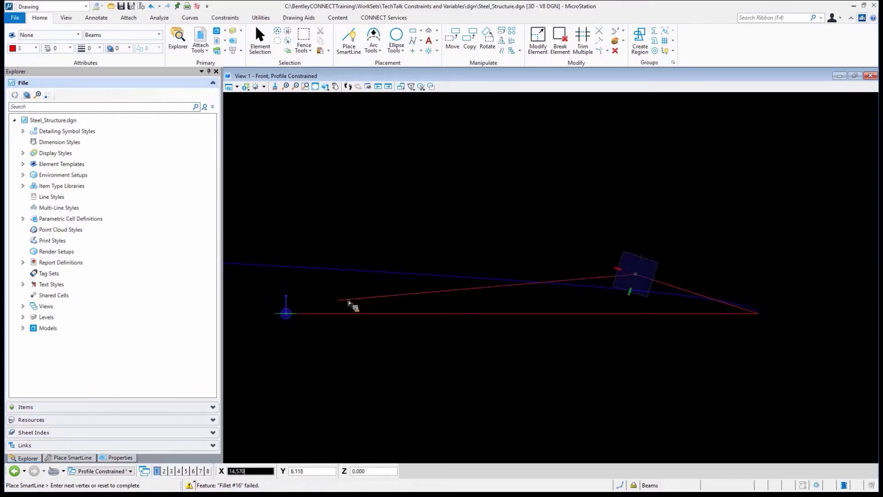
pyautogui.click(331, 300)
pyautogui.click(286, 314)
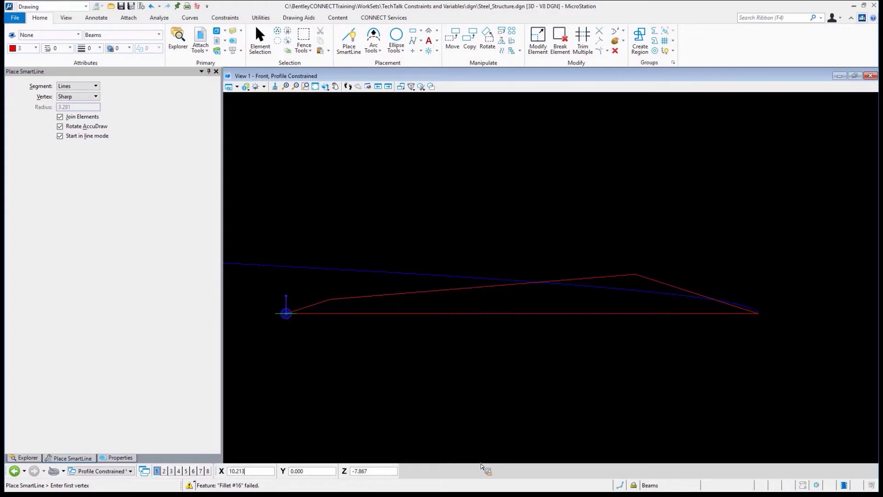
# Step: Select the new profile shape and set its line weight to 1
pyautogui.click(260, 43)
pyautogui.click(348, 313)
pyautogui.click(99, 49)
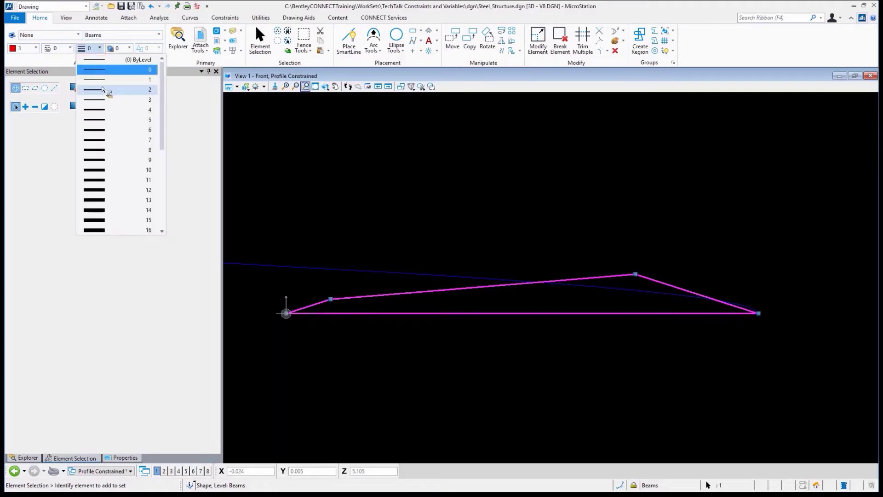
pyautogui.click(103, 81)
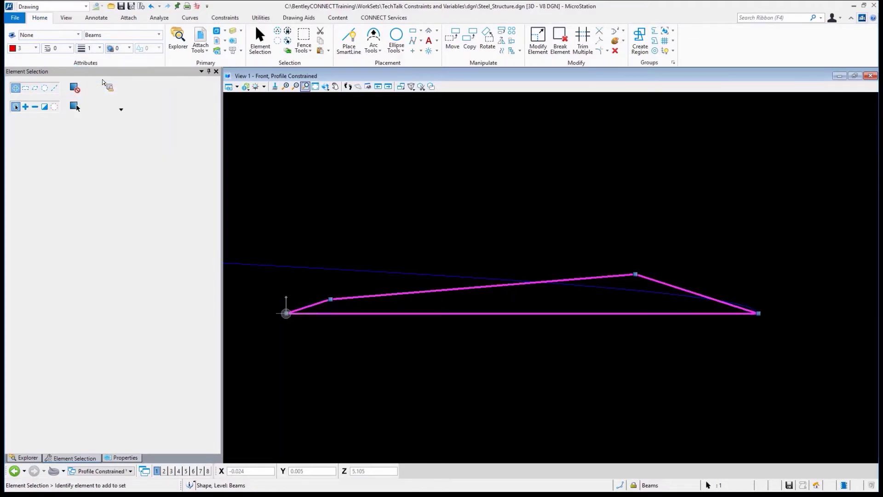
pyautogui.click(494, 203)
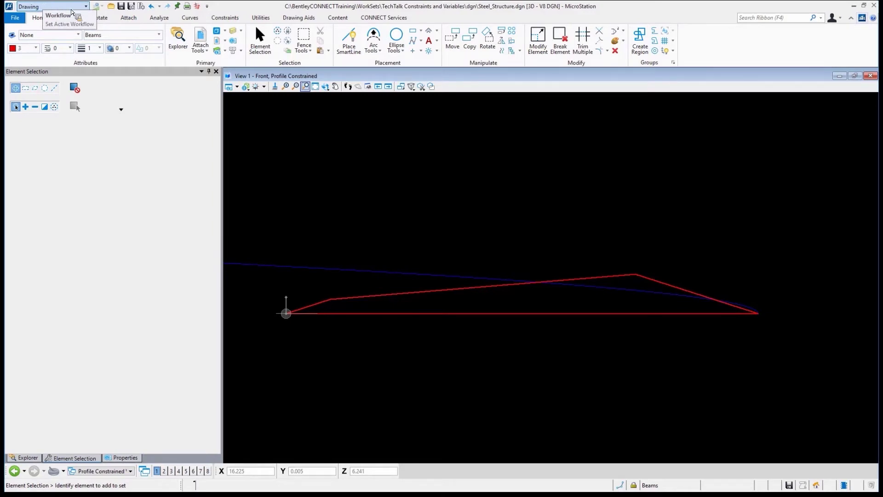
# Step: Switch to the Modeling workflow and choose the Fixed 2D constraint tool
pyautogui.click(71, 8)
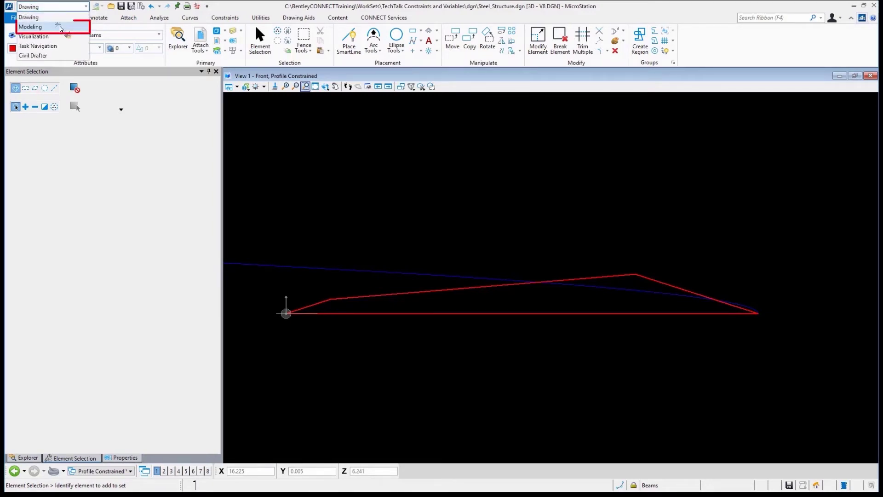
pyautogui.click(61, 28)
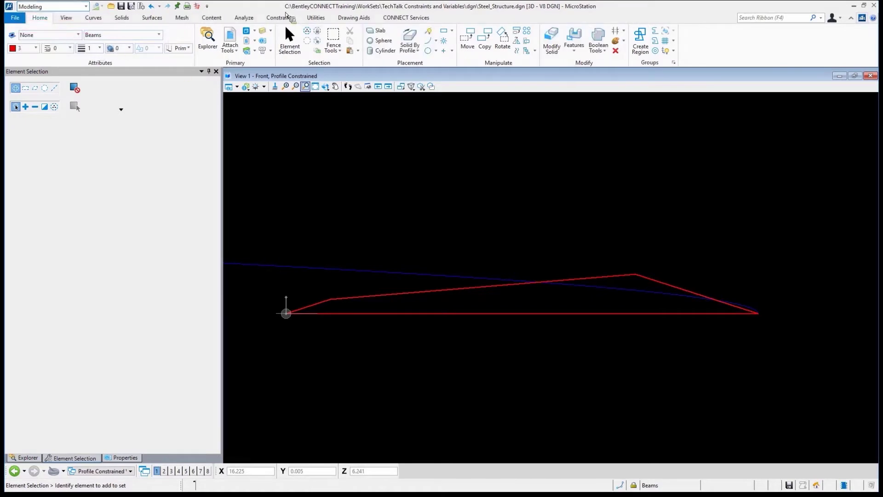
pyautogui.click(285, 15)
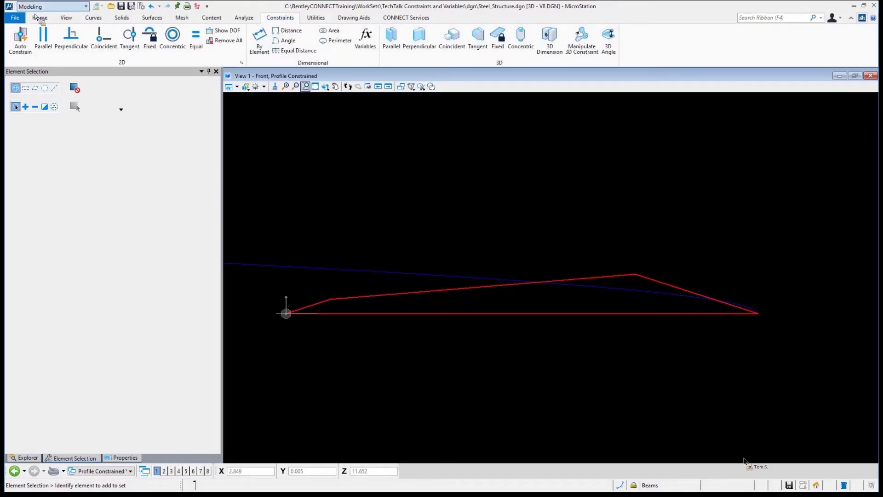
pyautogui.click(104, 38)
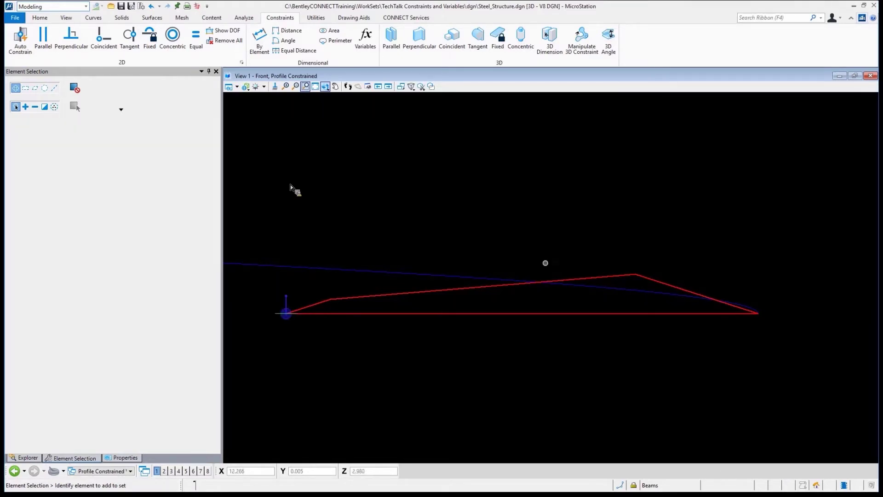
pyautogui.click(150, 42)
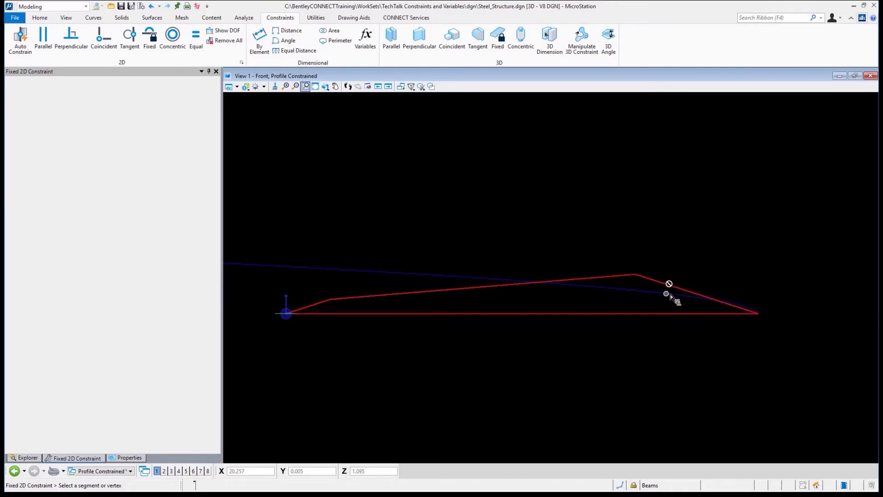
# Step: Fix the profile's right vertex and bottom edge, then confirm 5 degrees of freedom remain
pyautogui.click(754, 316)
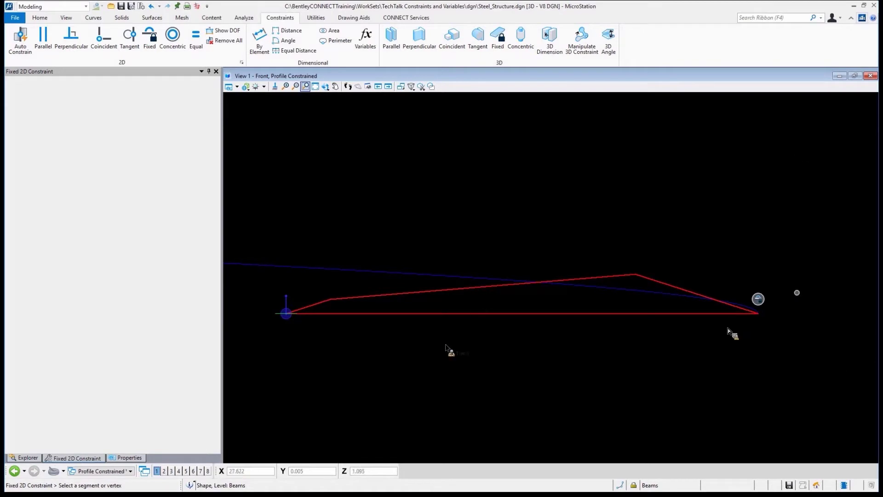
pyautogui.click(514, 316)
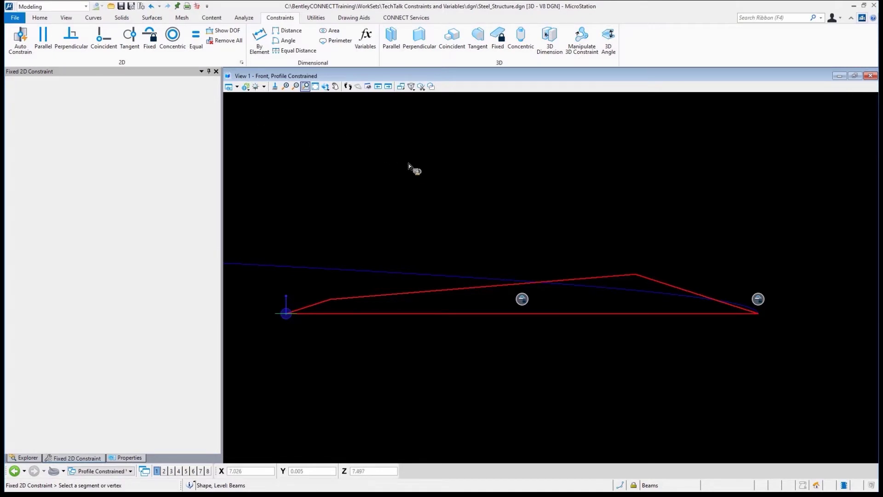
pyautogui.click(233, 35)
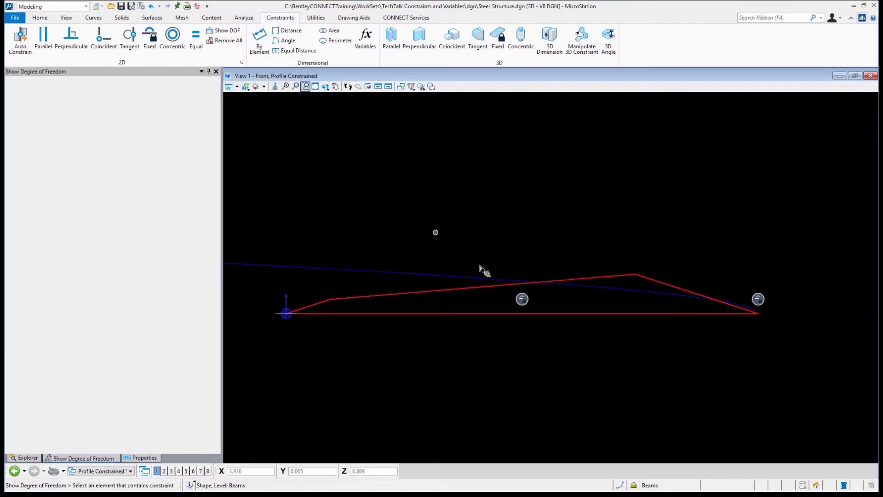
pyautogui.click(465, 291)
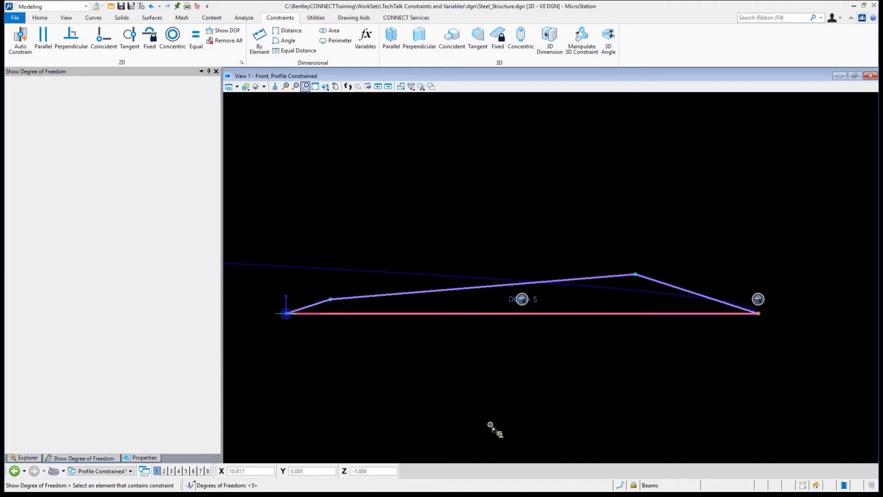
pyautogui.click(485, 427)
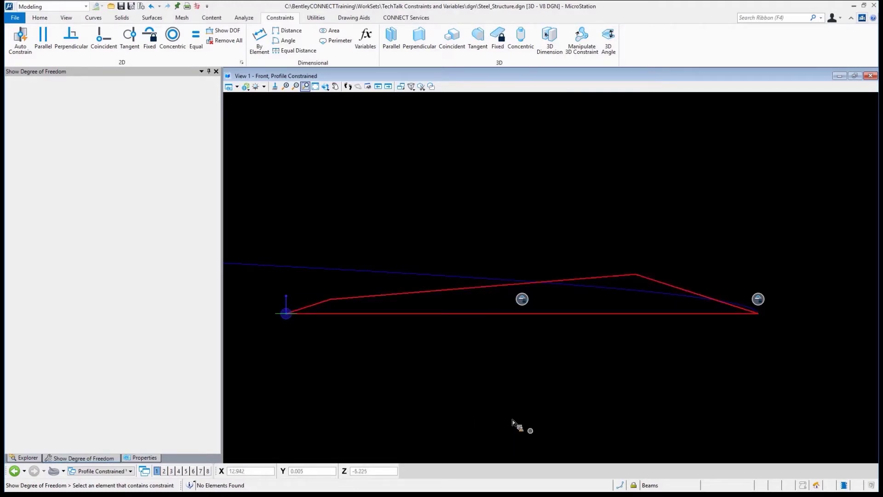
# Step: Constrain the profile's top edge to be parallel to its bottom edge
pyautogui.click(44, 50)
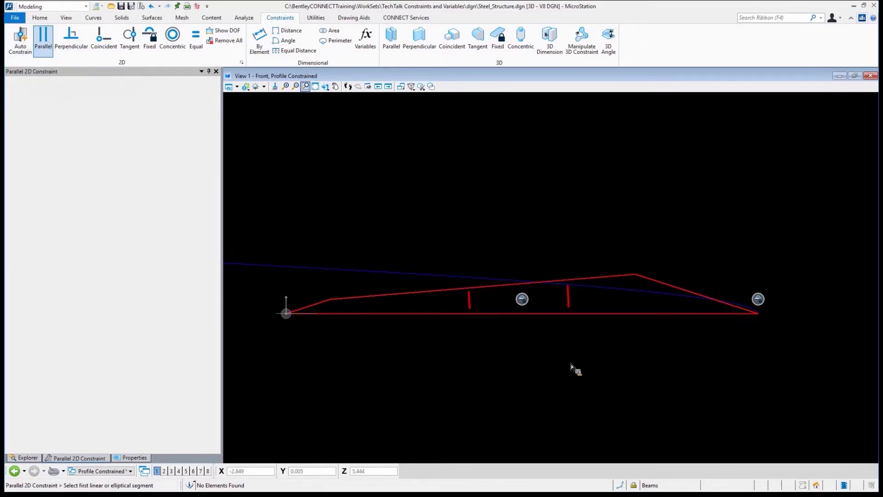
pyautogui.click(575, 314)
pyautogui.click(609, 276)
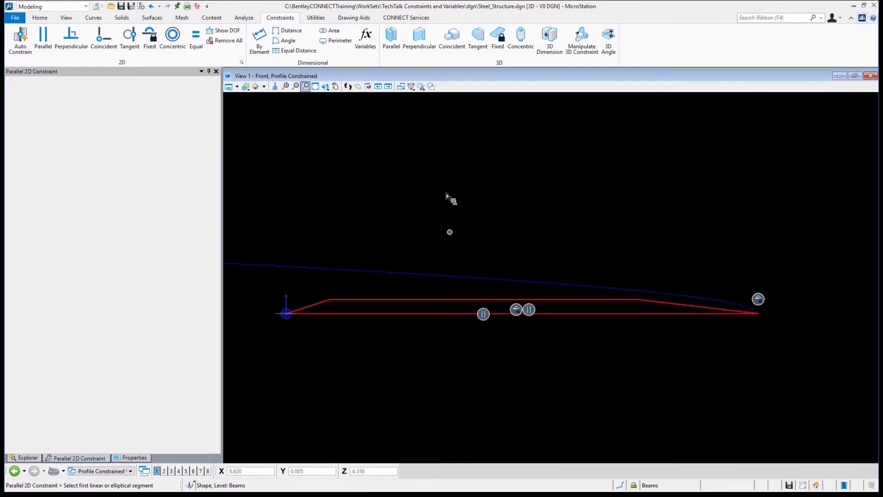
# Step: Switch to Element Selection from the view's quick actions and select the red profile
pyautogui.rightClick(468, 199)
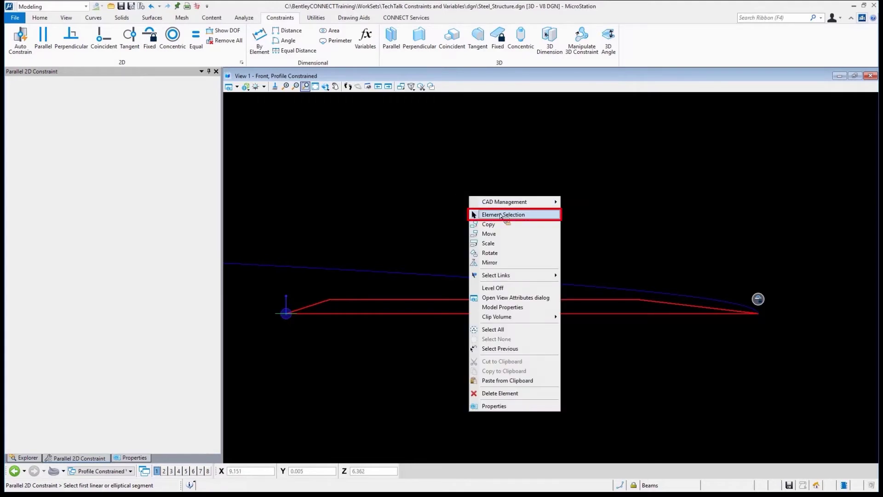
pyautogui.click(502, 215)
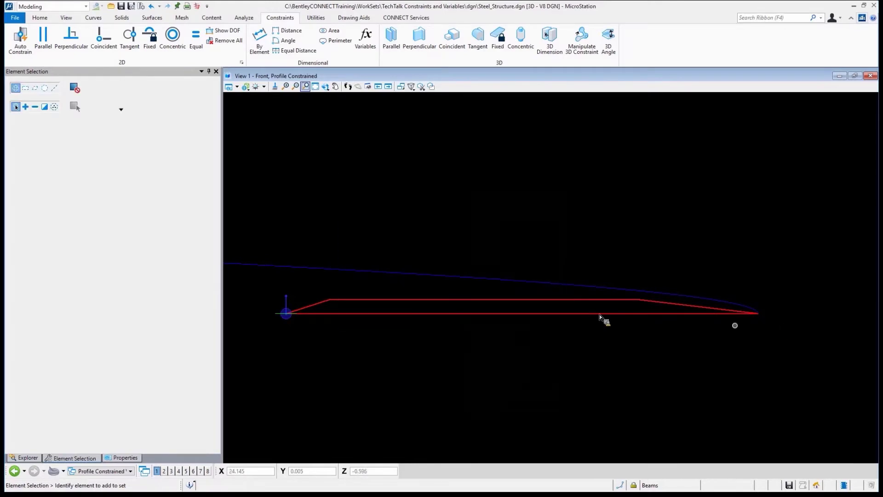
pyautogui.click(563, 314)
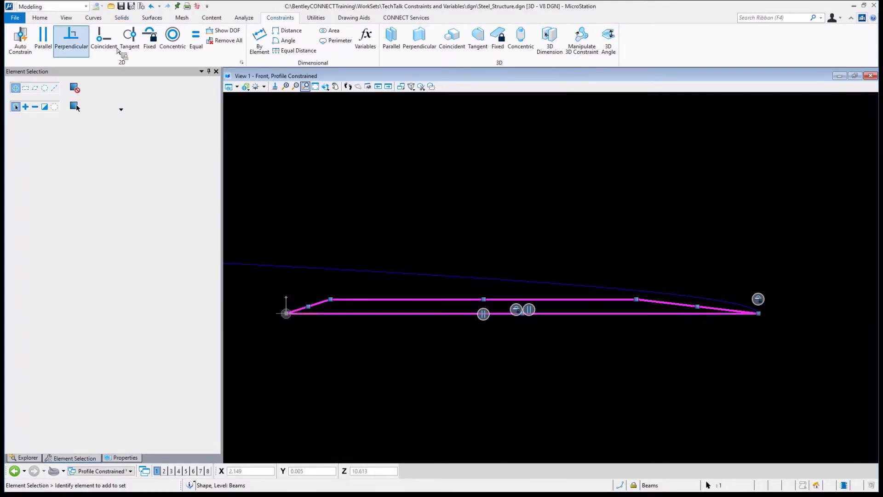
# Step: Run Show DOF to check the profile's remaining degrees of freedom (4)
pyautogui.click(582, 40)
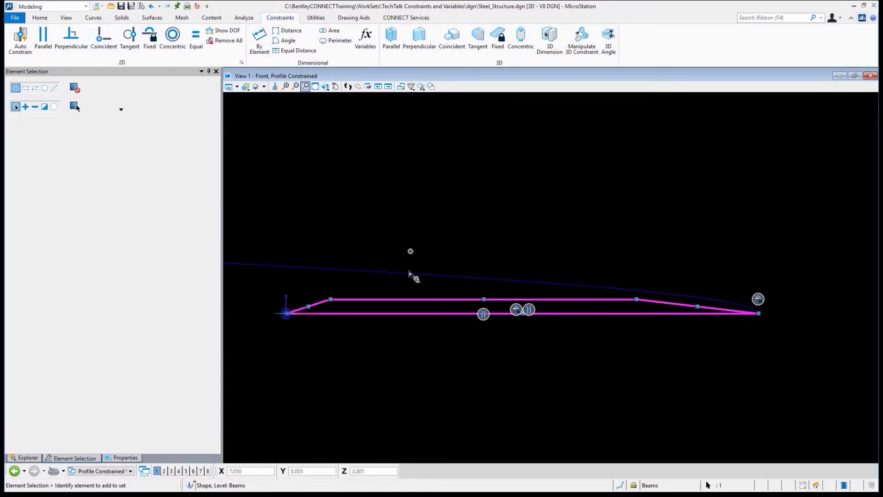
pyautogui.click(226, 31)
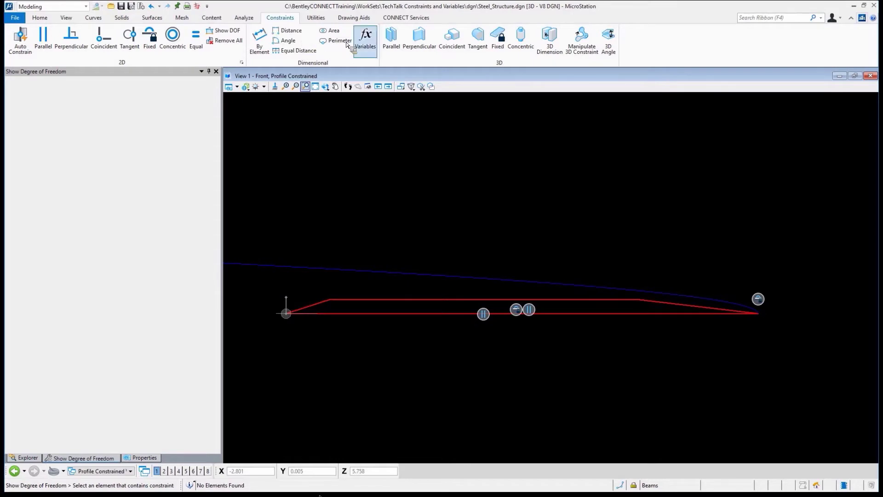
# Step: Add 135° angle constraints between the top edge and the left and right sloped edges
pyautogui.click(289, 41)
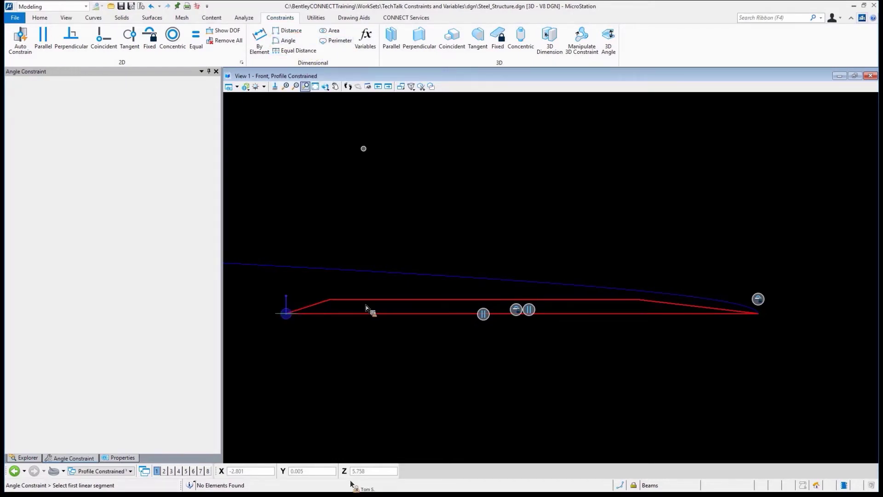
pyautogui.click(314, 307)
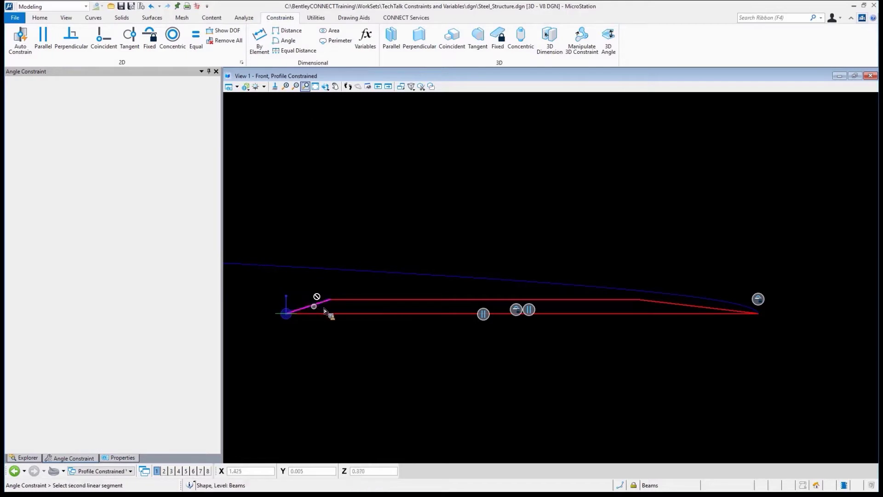
pyautogui.click(348, 302)
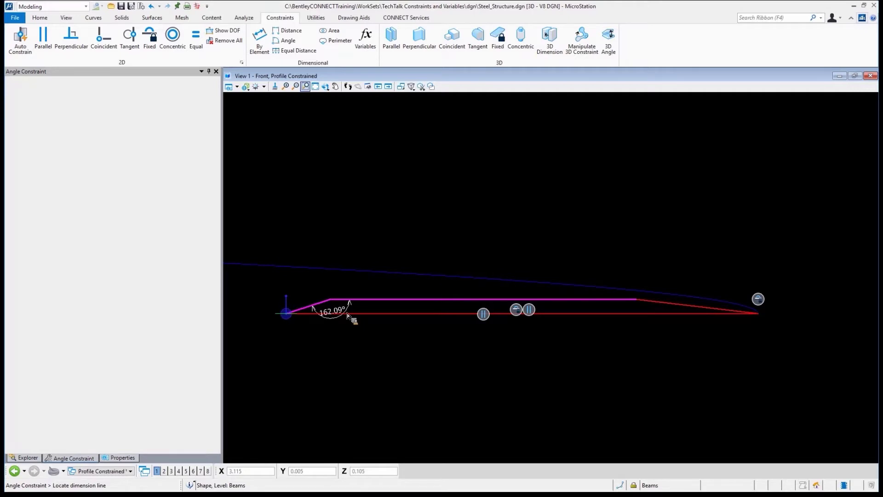
pyautogui.scroll(5, 331, 317)
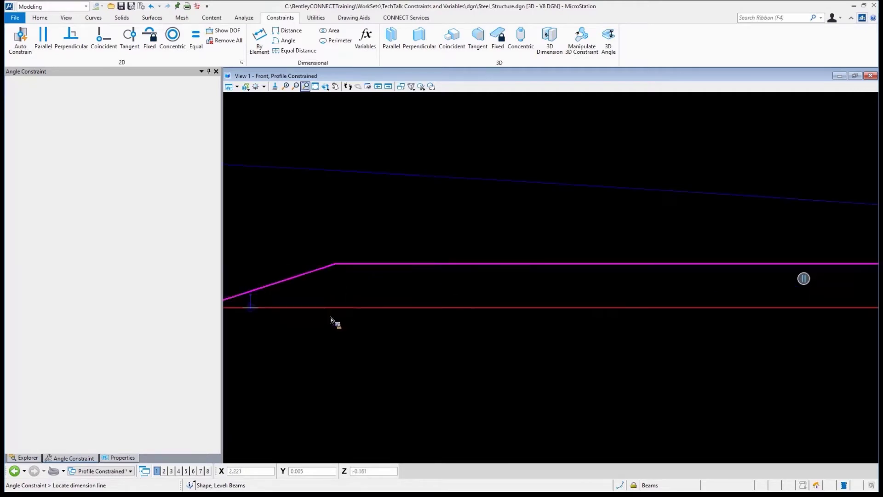
pyautogui.scroll(-3, 335, 315)
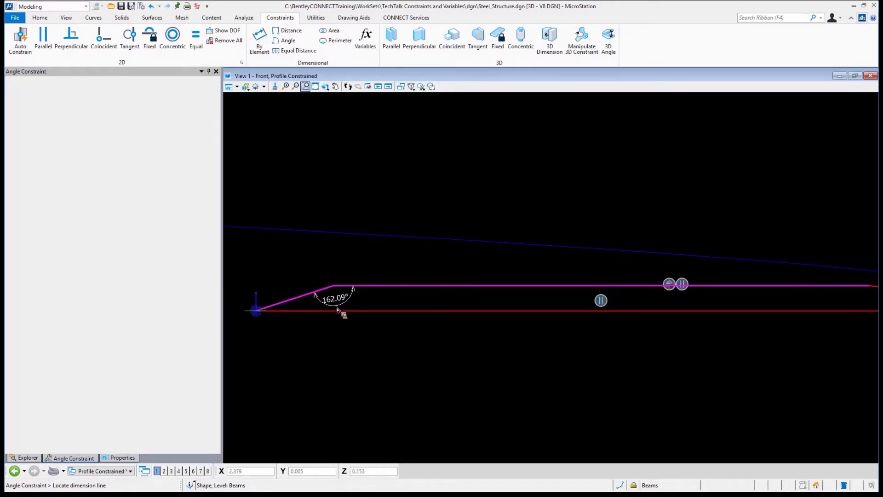
pyautogui.click(335, 308)
pyautogui.write('135')
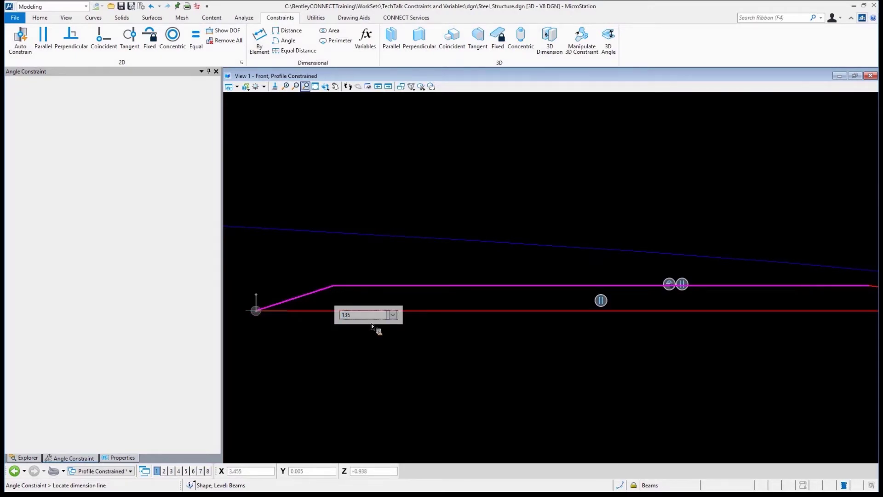
pyautogui.press('Return')
pyautogui.scroll(-3, 353, 303)
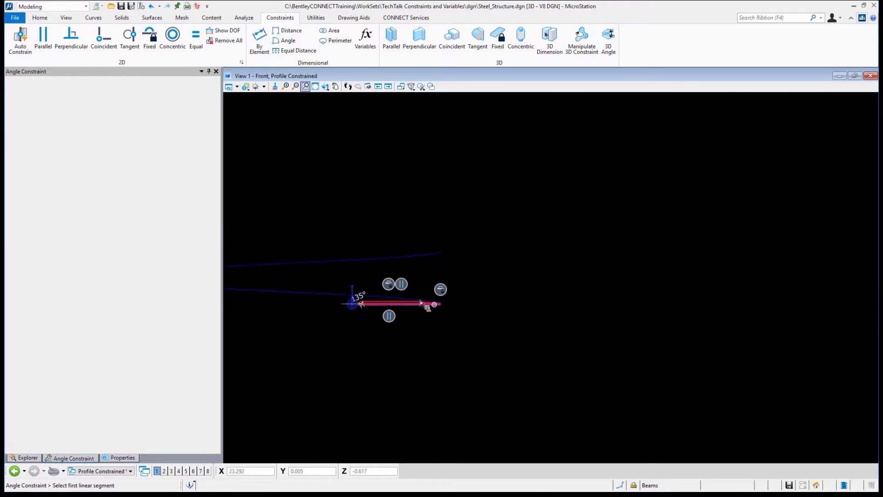
pyautogui.scroll(2, 420, 300)
pyautogui.scroll(1, 419, 307)
pyautogui.click(415, 301)
pyautogui.click(454, 305)
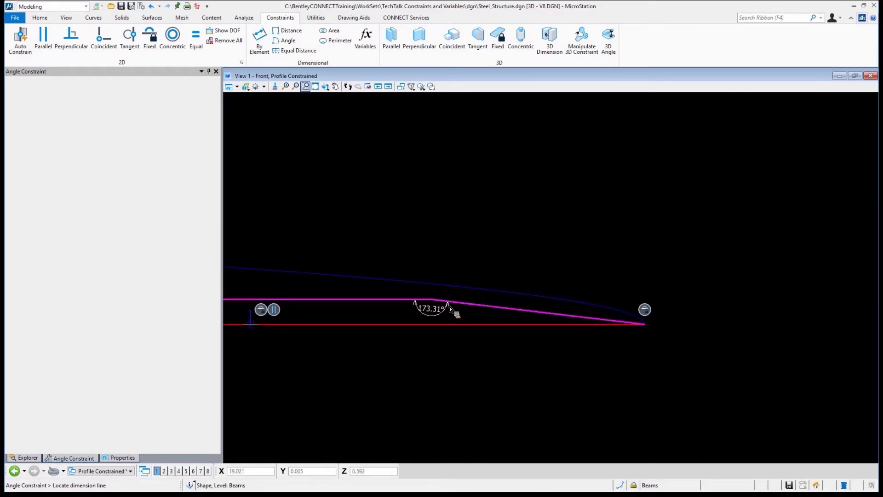
pyautogui.click(469, 326)
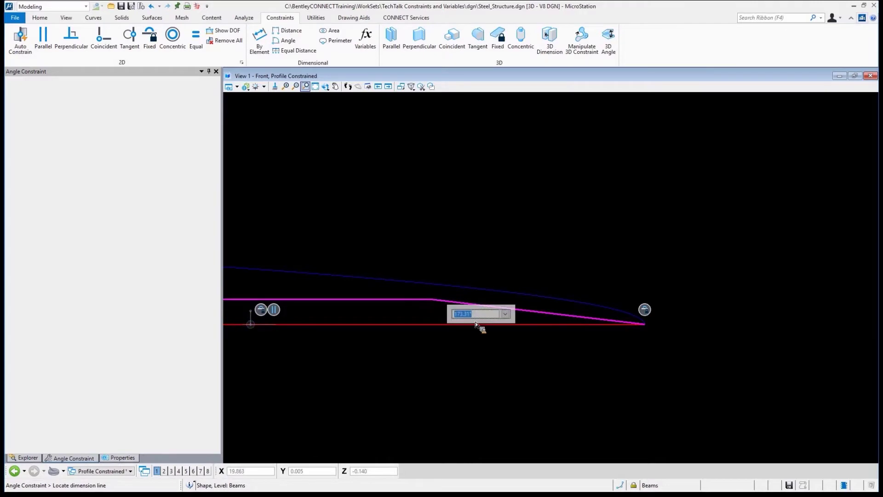
pyautogui.write('5')
pyautogui.press('Return')
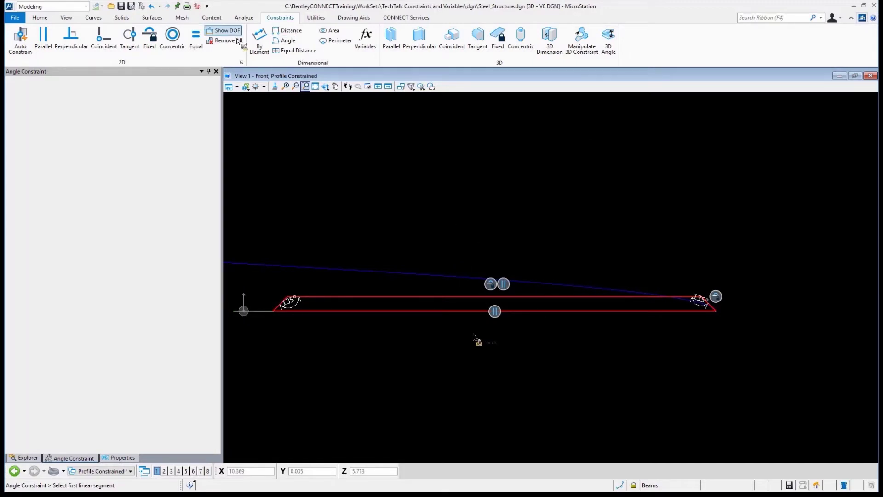
# Step: Show the profile's degrees of freedom, confirm 2 remain, and clear the display
pyautogui.click(223, 30)
pyautogui.click(343, 297)
pyautogui.click(550, 319)
pyautogui.click(557, 364)
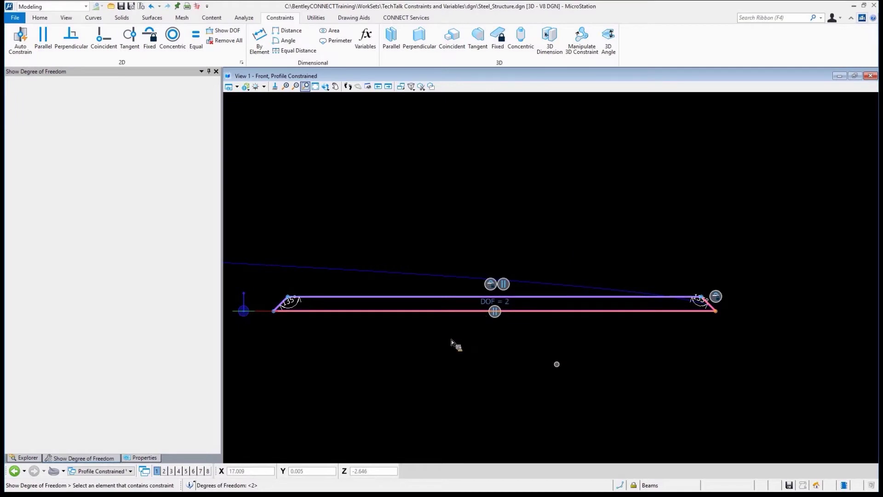
pyautogui.click(505, 244)
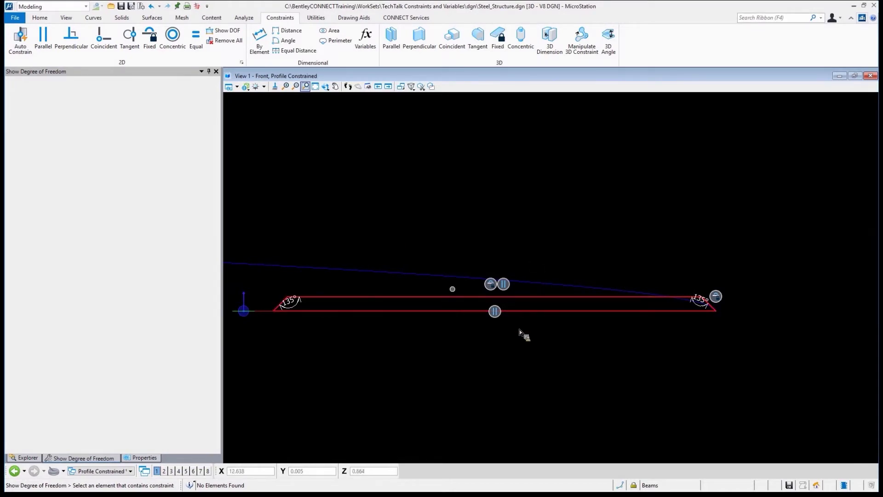
# Step: Add a local variable 'Overall Width' with active value 27.5 ft in the Variables dialog
pyautogui.click(373, 41)
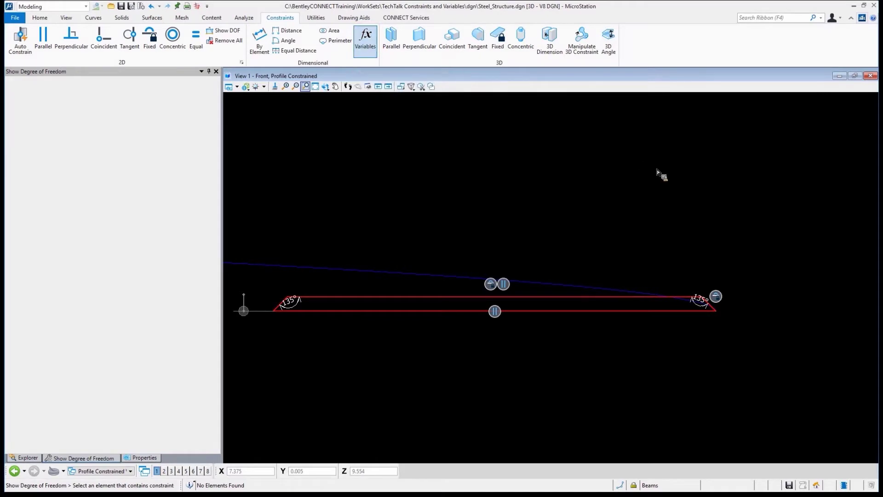
pyautogui.moveTo(234, 108); pyautogui.dragTo(501, 60)
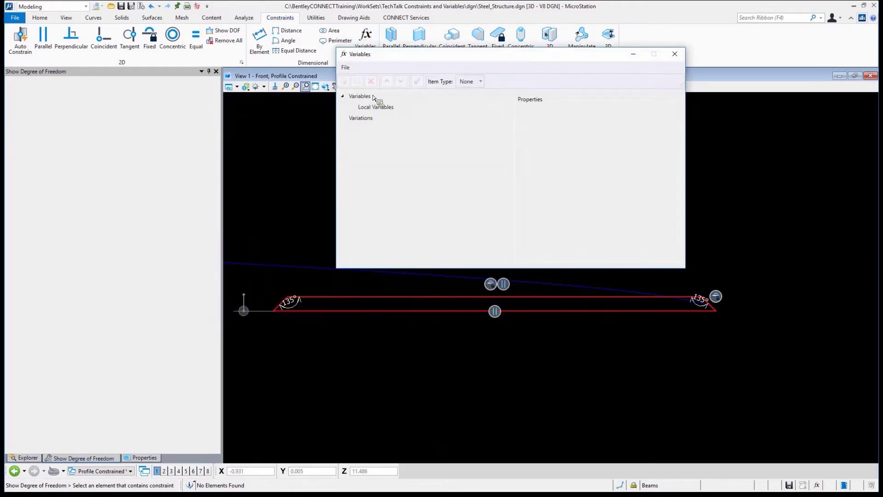
pyautogui.click(375, 107)
pyautogui.click(345, 82)
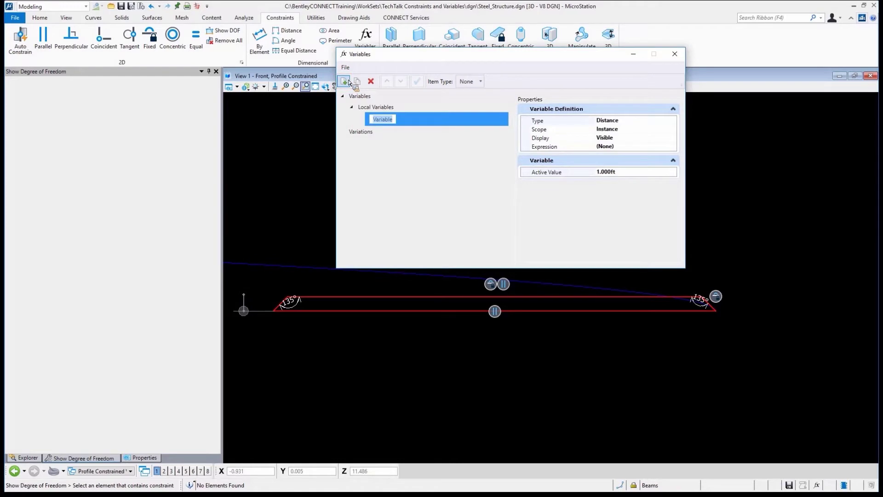
pyautogui.write('Overall Width')
pyautogui.press('Return')
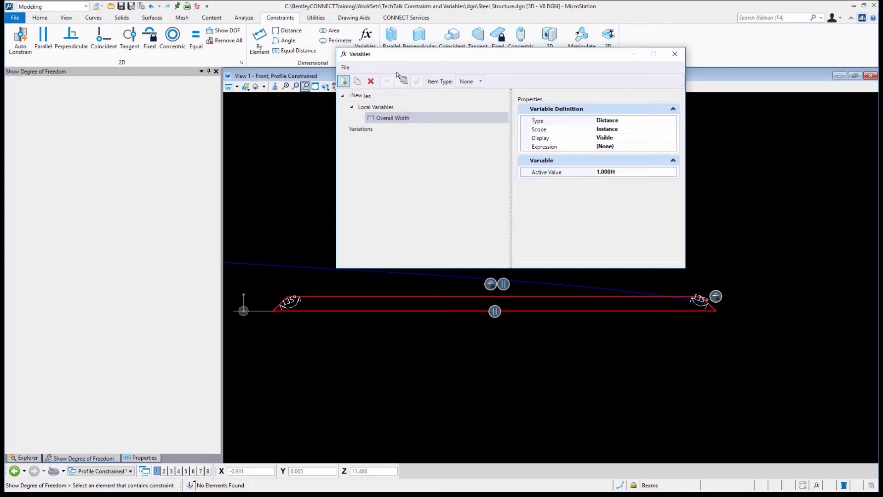
pyautogui.click(561, 167)
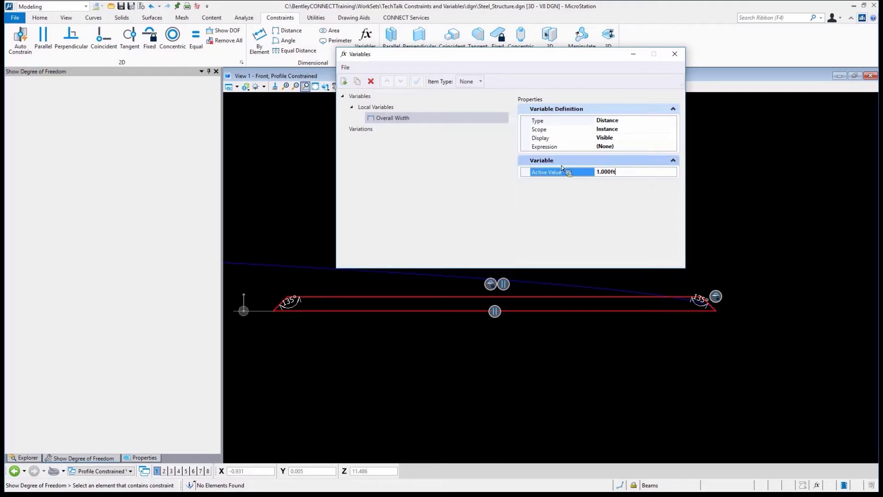
pyautogui.hotkey('ctrl', 'a')
pyautogui.write('2')
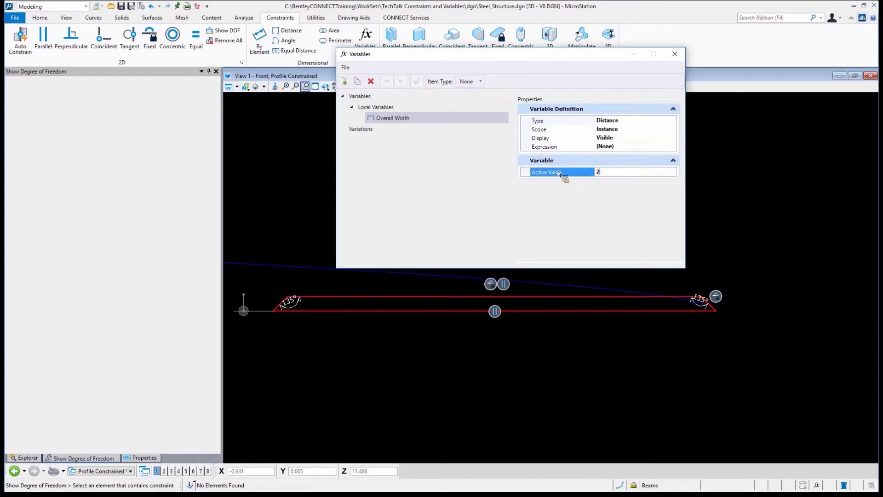
pyautogui.write('7.')
pyautogui.write('500ft')
pyautogui.moveTo(380, 64); pyautogui.dragTo(370, 76)
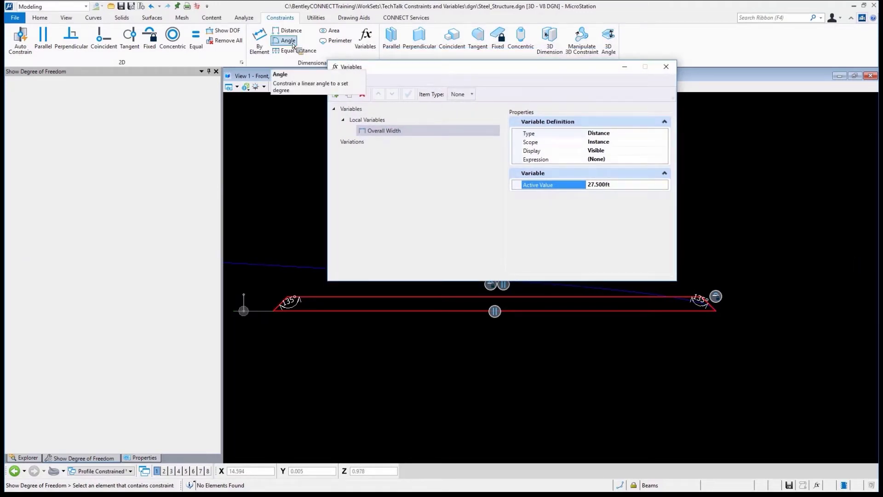
pyautogui.moveTo(379, 69); pyautogui.dragTo(444, 64)
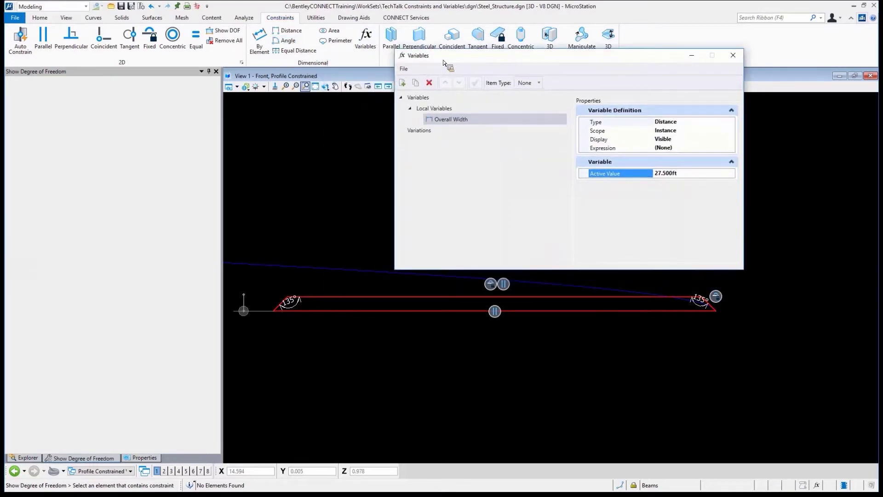
# Step: Dimension the bottom edge, link it to Overall Width (27.500), and add another local variable
pyautogui.click(266, 55)
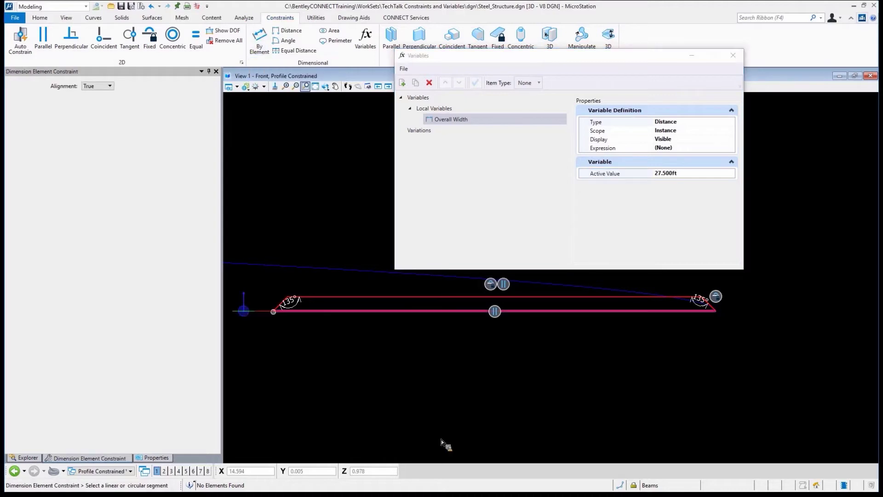
pyautogui.click(388, 314)
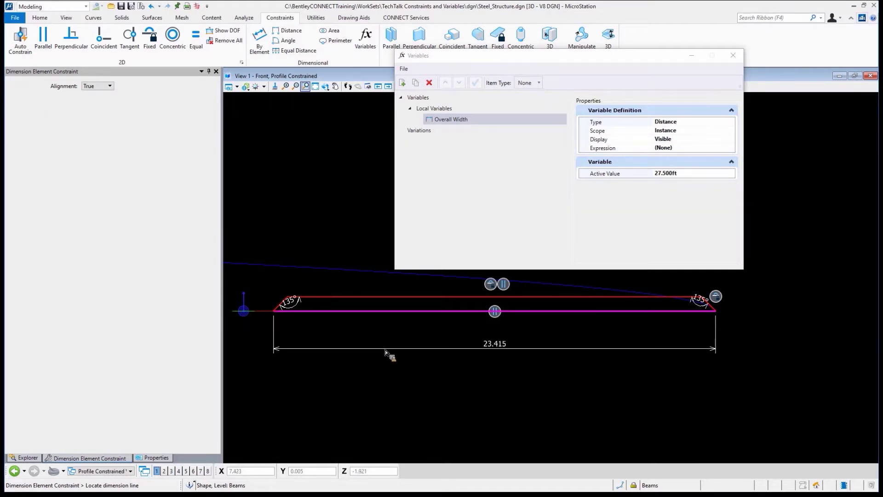
pyautogui.click(385, 350)
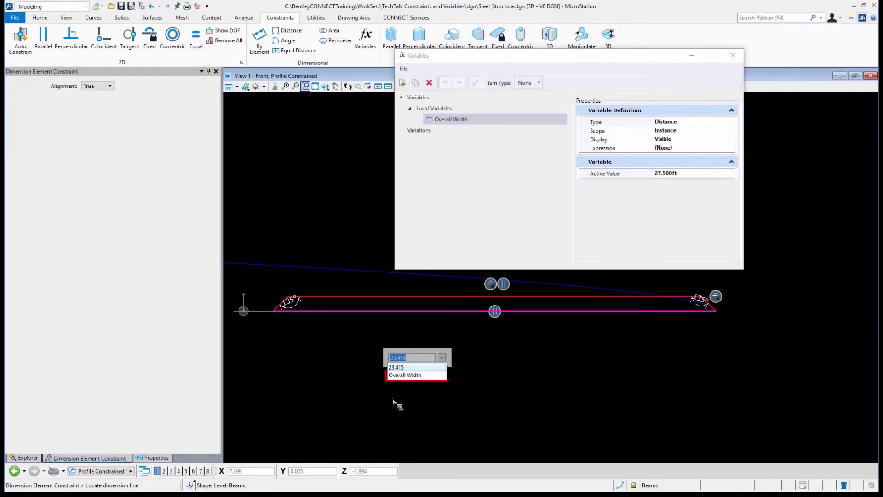
pyautogui.click(410, 377)
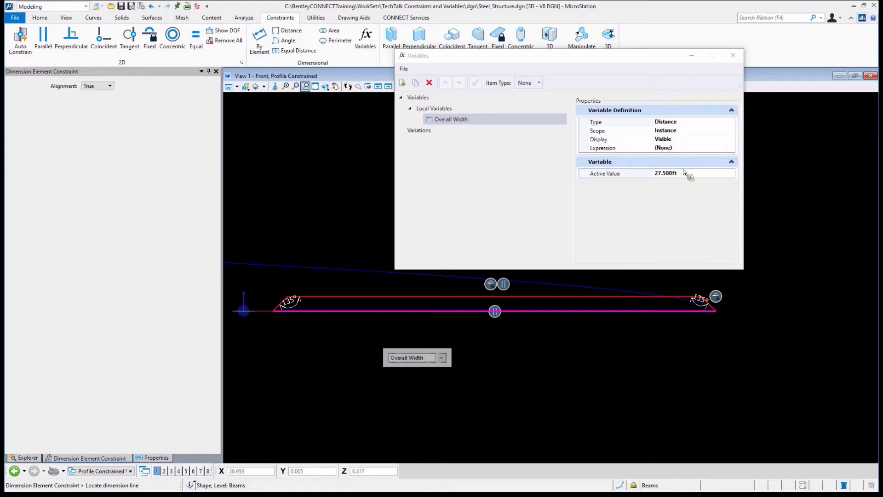
pyautogui.click(616, 335)
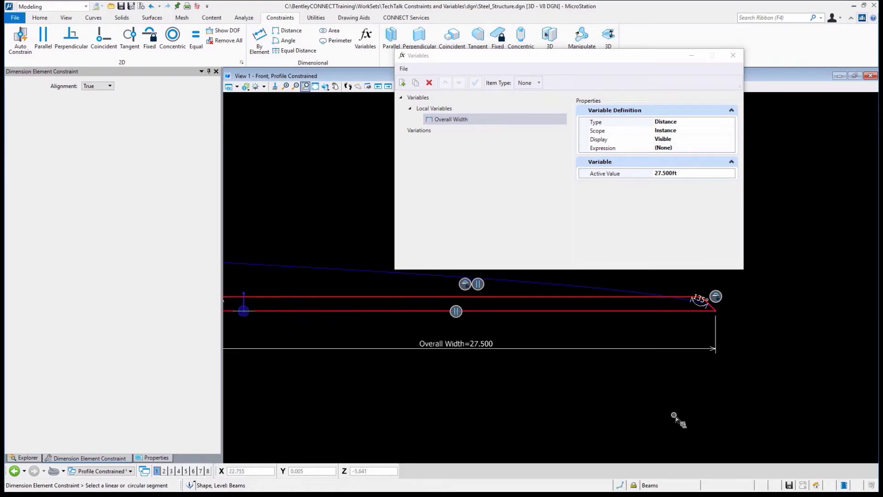
pyautogui.scroll(-4, 669, 416)
pyautogui.scroll(2, 661, 414)
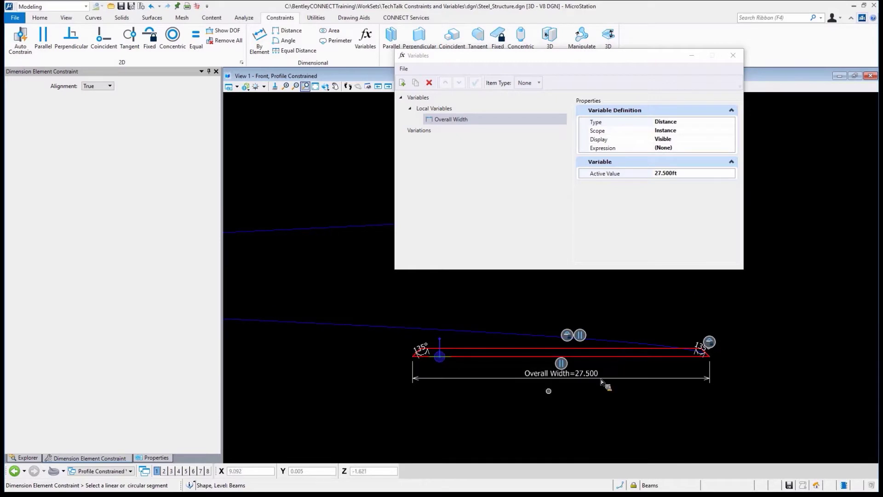
pyautogui.scroll(2, 585, 372)
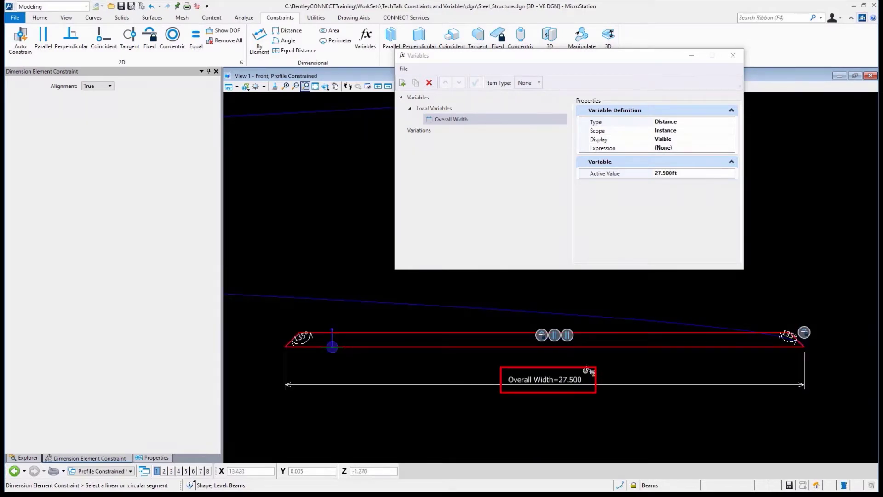
pyautogui.click(402, 83)
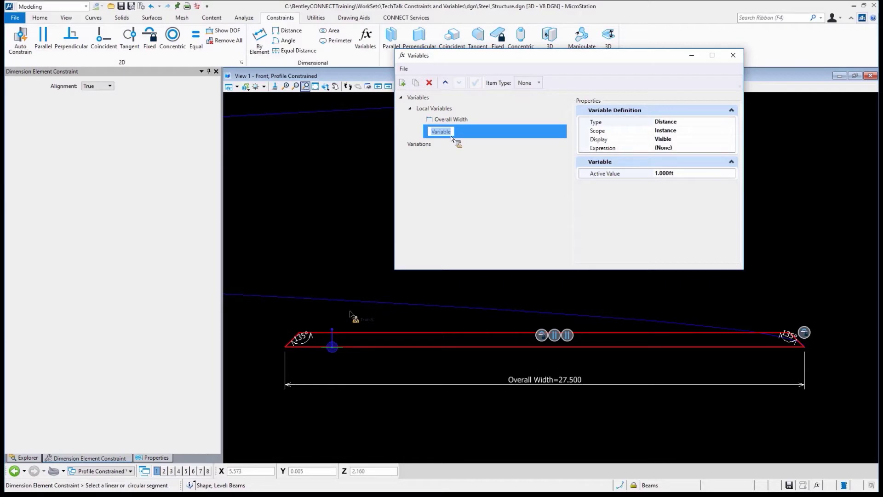
pyautogui.write('Slope')
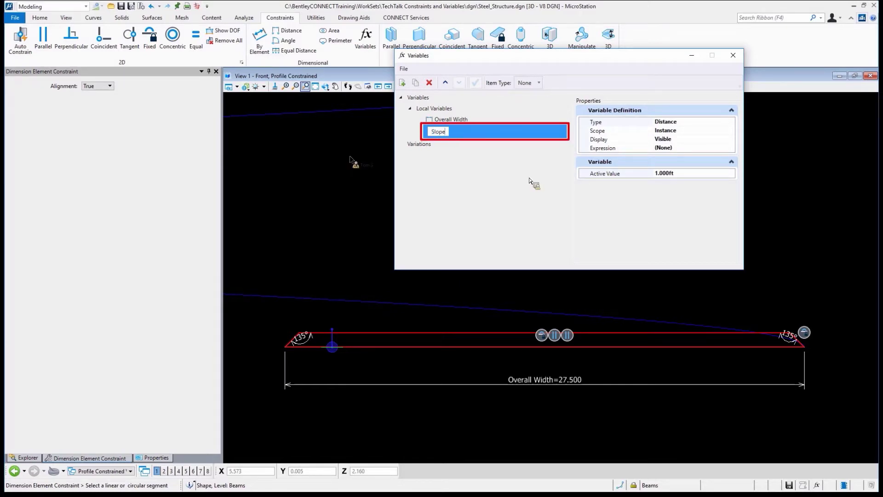
# Step: Name the new variable Slope, make it an Angle type and set its value to 110°
pyautogui.click(542, 186)
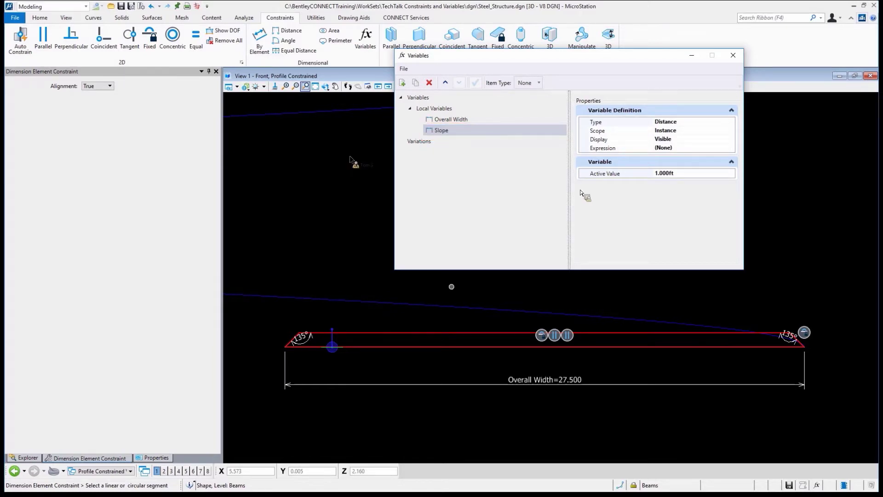
pyautogui.click(733, 123)
pyautogui.click(732, 123)
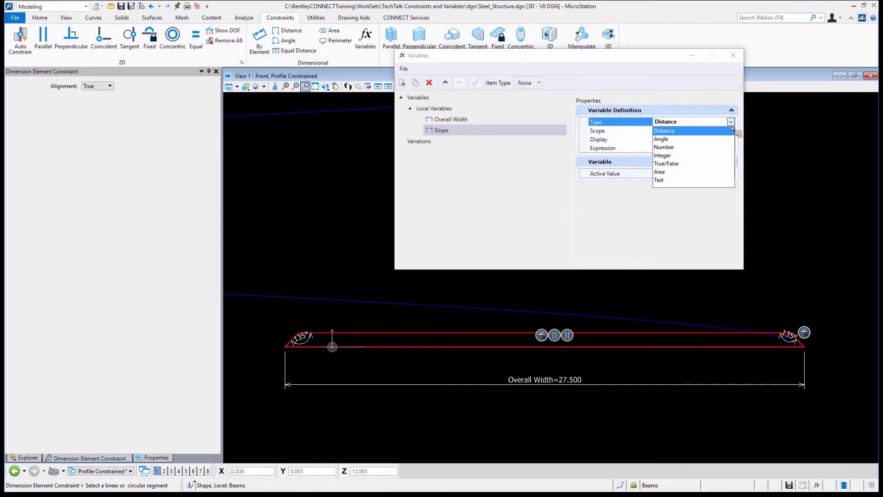
pyautogui.click(670, 142)
pyautogui.click(690, 176)
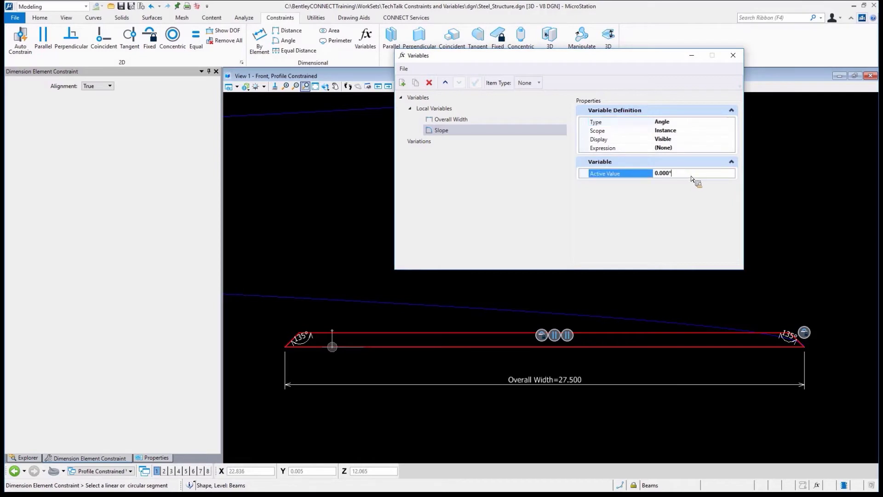
pyautogui.moveTo(692, 177); pyautogui.dragTo(641, 172)
pyautogui.write('110')
pyautogui.press('Return')
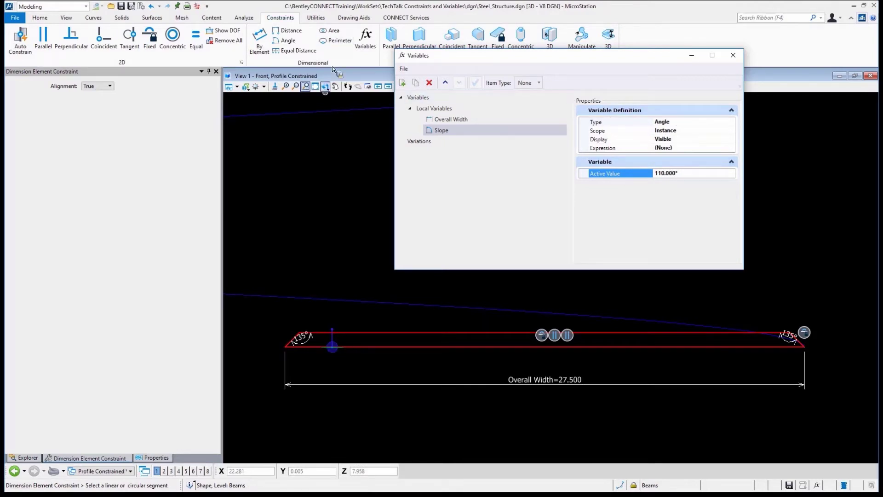
# Step: Link the beam profile's left 135° corner angle dimension to the Slope variable
pyautogui.rightClick(365, 231)
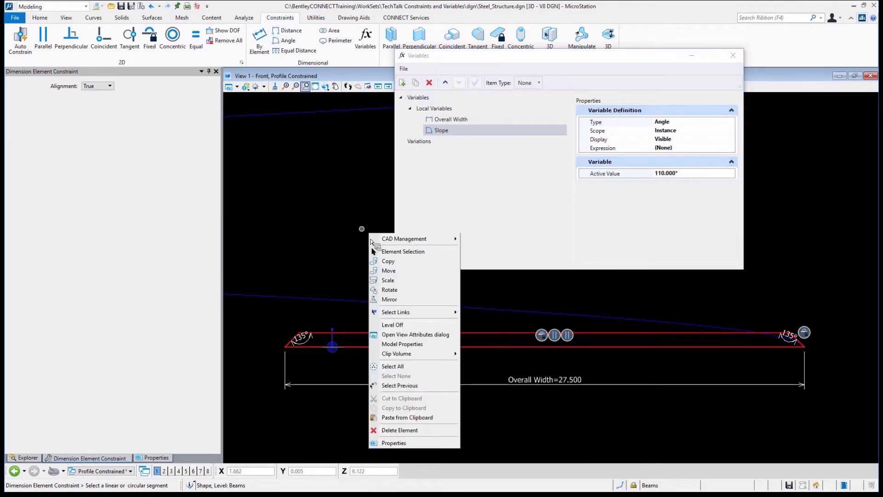
pyautogui.click(397, 251)
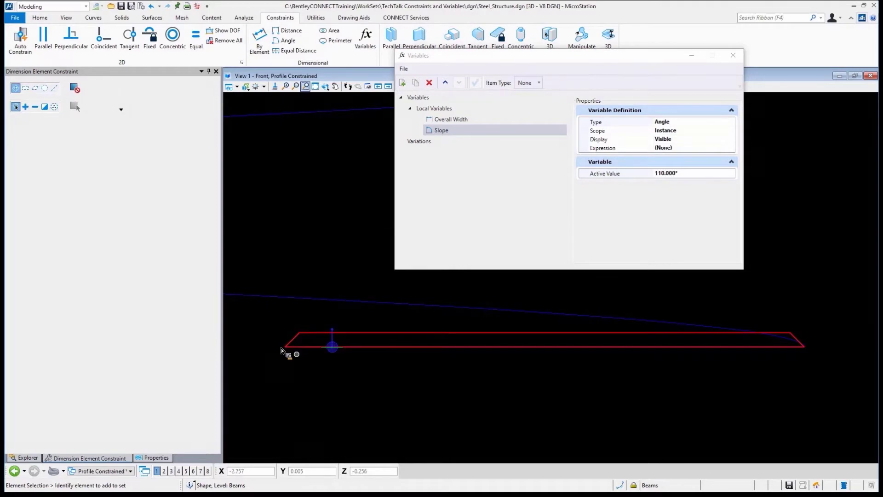
pyautogui.click(310, 332)
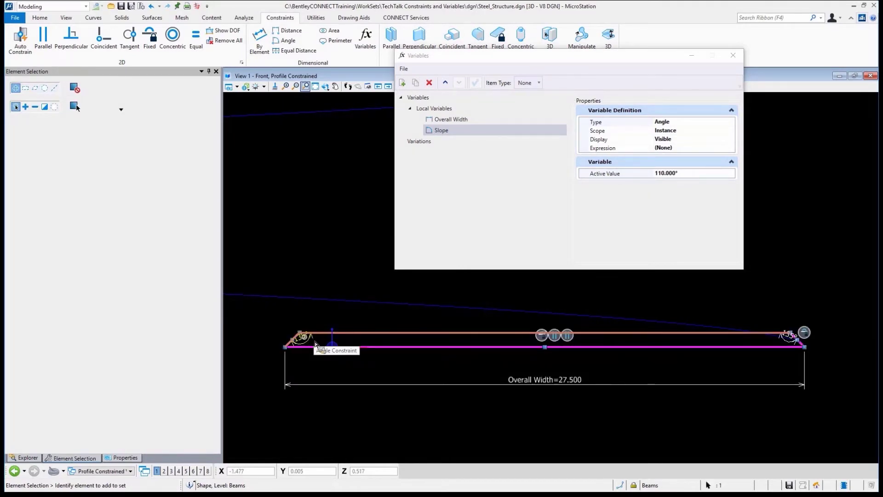
pyautogui.moveTo(300, 336)
pyautogui.click(337, 338)
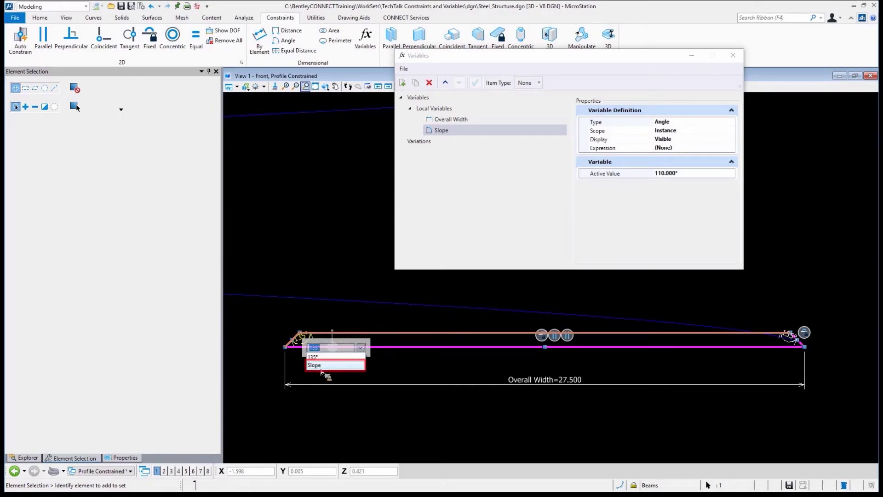
pyautogui.click(321, 368)
pyautogui.press('Return')
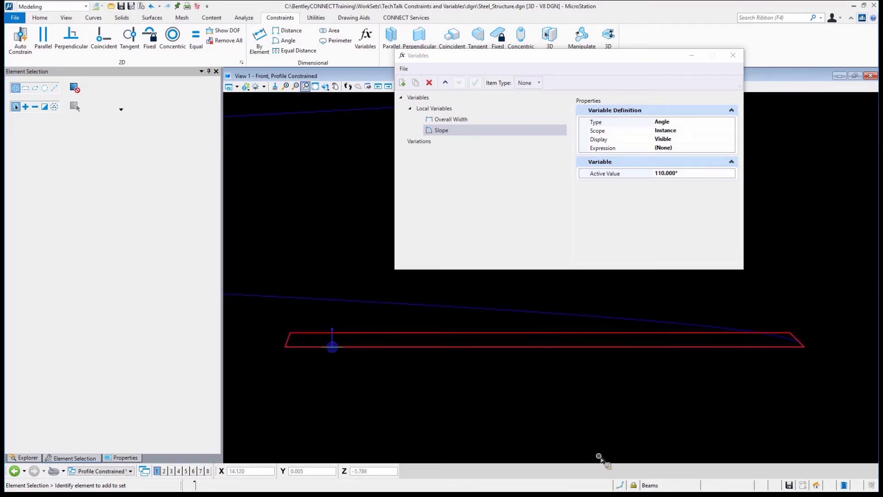
# Step: Run Show DOF on the profile shape, revealing one remaining degree of freedom
pyautogui.click(224, 30)
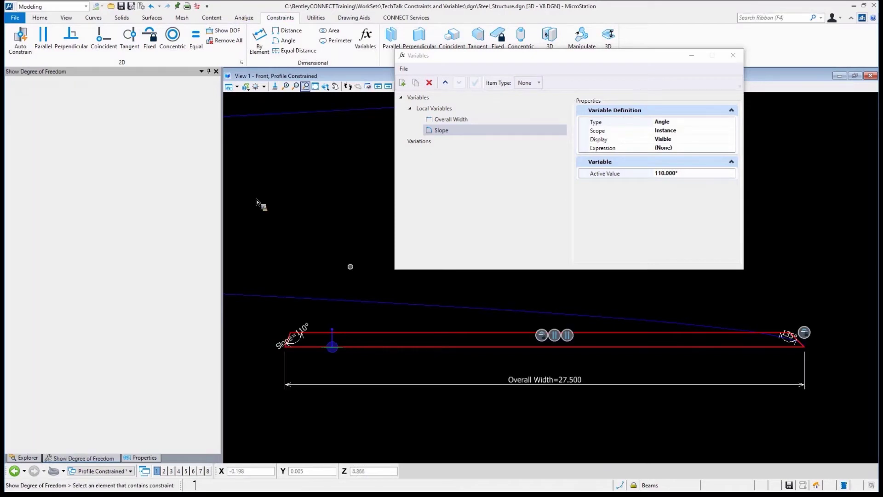
pyautogui.click(400, 336)
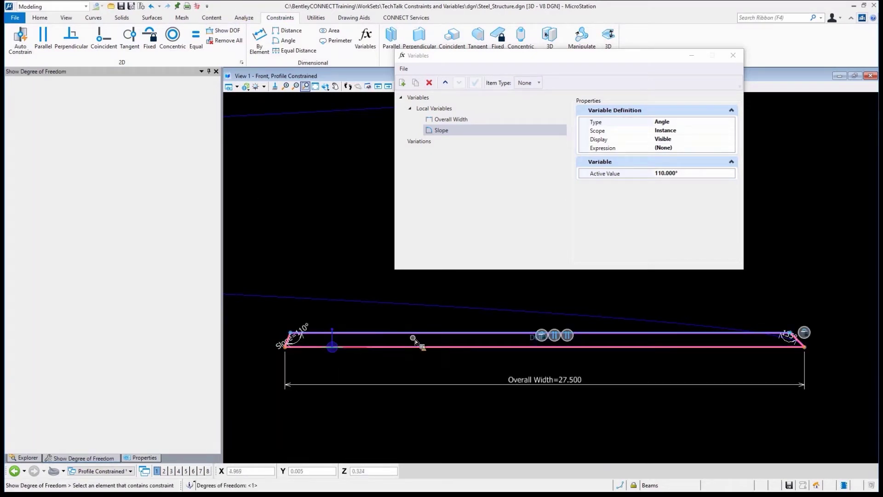
pyautogui.scroll(5, 550, 340)
pyautogui.scroll(-3, 531, 387)
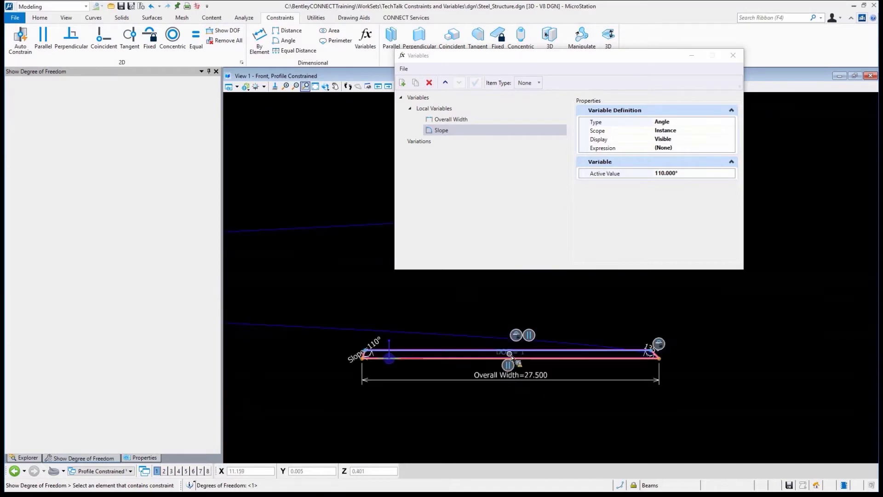
pyautogui.scroll(2, 407, 367)
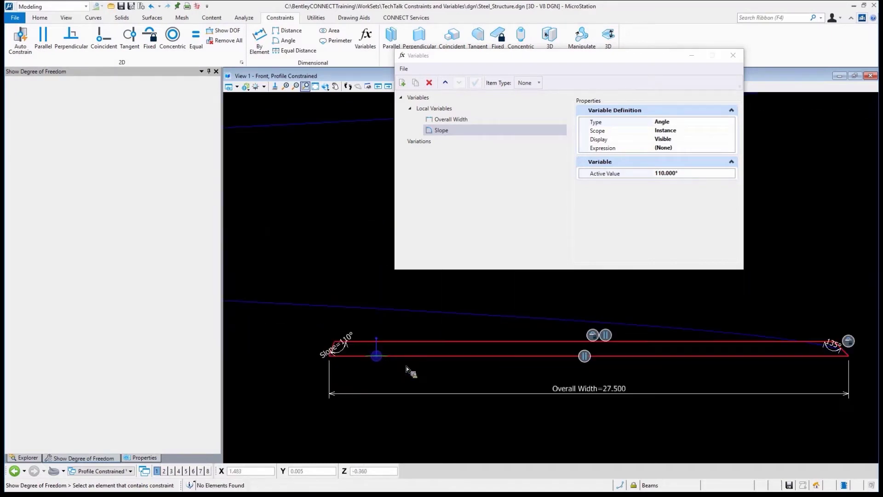
pyautogui.scroll(3, 404, 346)
pyautogui.scroll(-2, 370, 303)
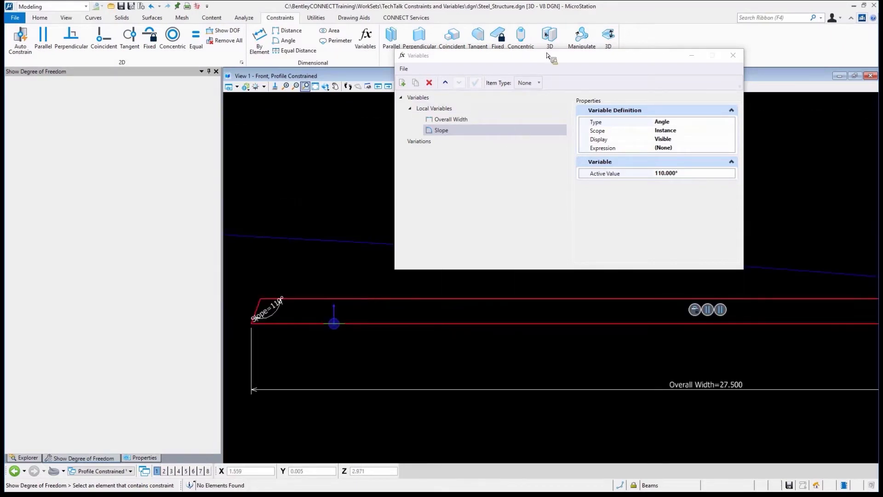
# Step: Add a third local variable, rename it 'Dist Bottom to Top' and set it to 2.75 ft
pyautogui.click(402, 83)
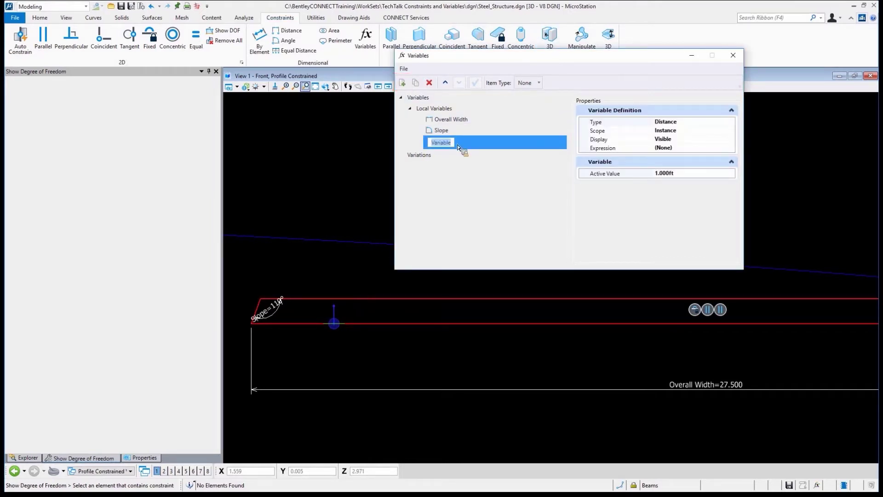
pyautogui.click(458, 151)
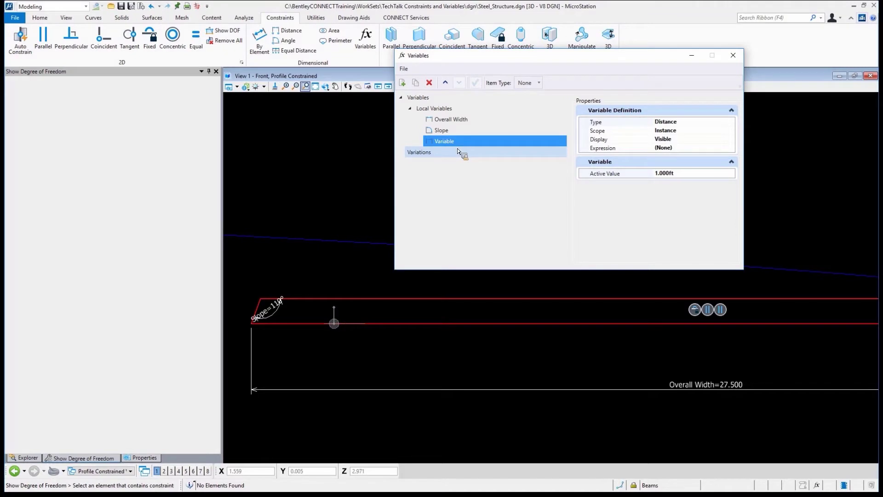
pyautogui.rightClick(460, 145)
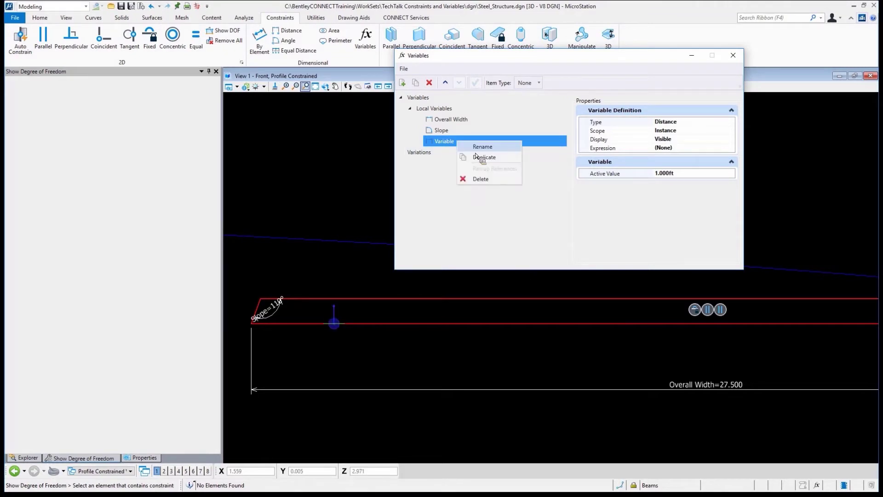
pyautogui.click(482, 147)
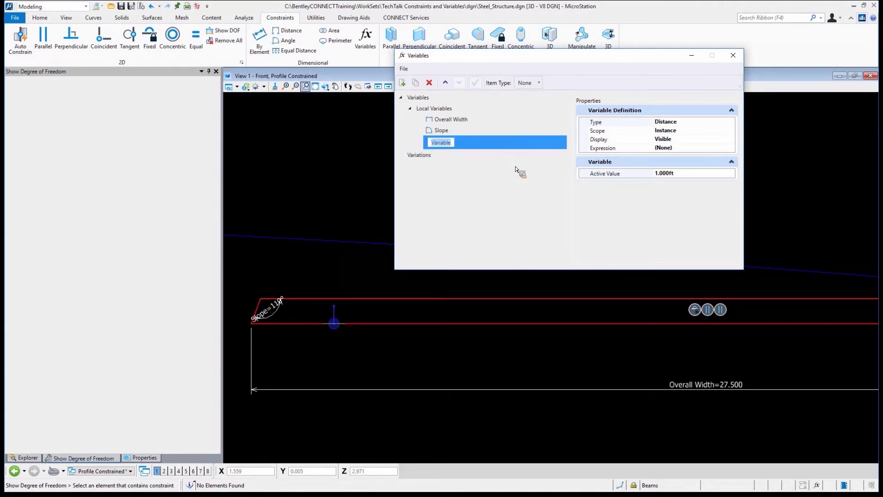
pyautogui.write('Dist Bottom to Top')
pyautogui.press('Return')
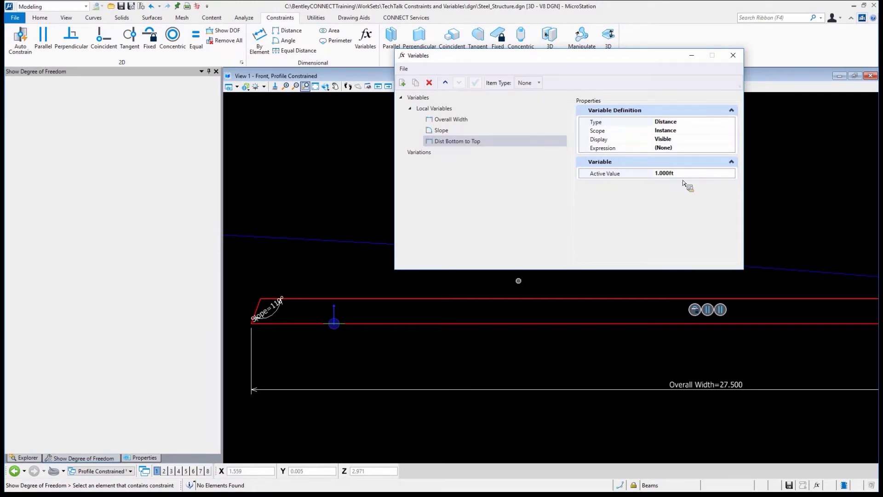
pyautogui.click(629, 173)
pyautogui.write('2')
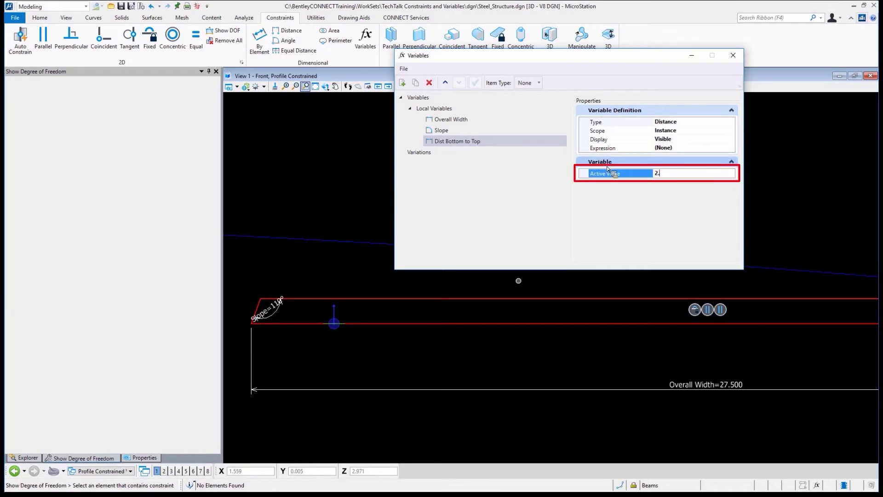
pyautogui.write('.75')
pyautogui.press('Return')
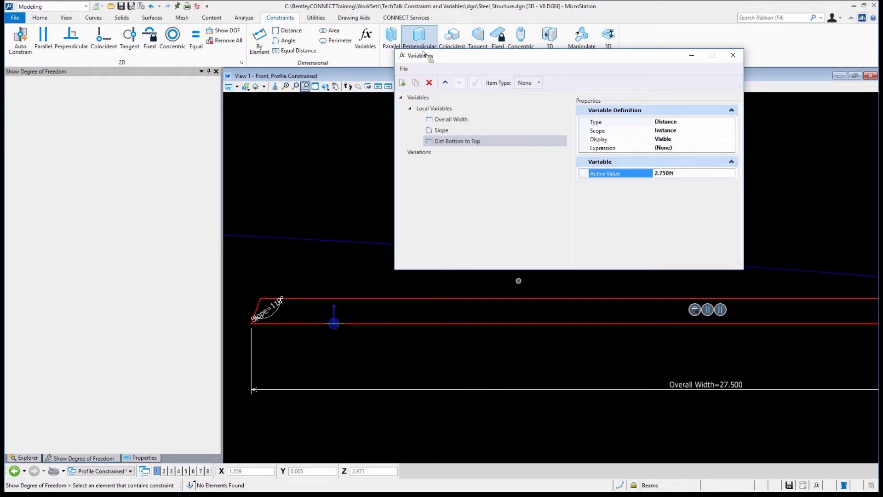
# Step: Add a bottom-to-top edge distance constraint driven by 'Dist Bottom to Top' (2.750)
pyautogui.moveTo(442, 61); pyautogui.dragTo(631, 54)
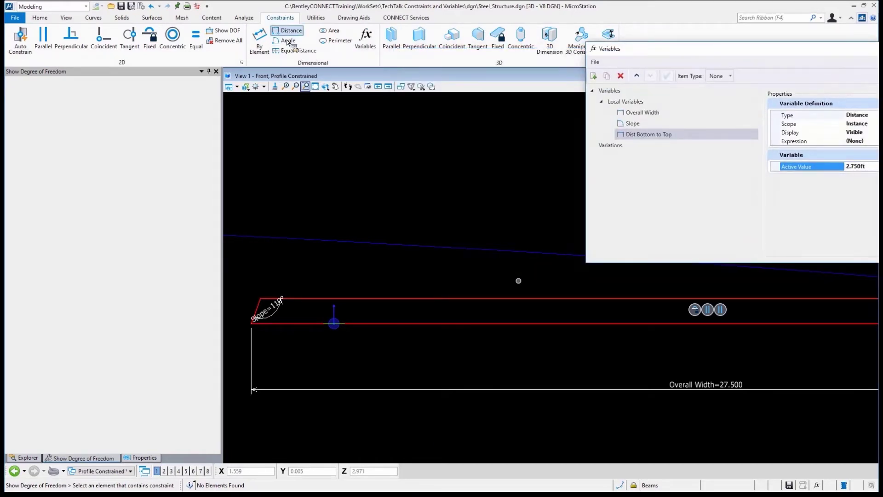
pyautogui.click(287, 30)
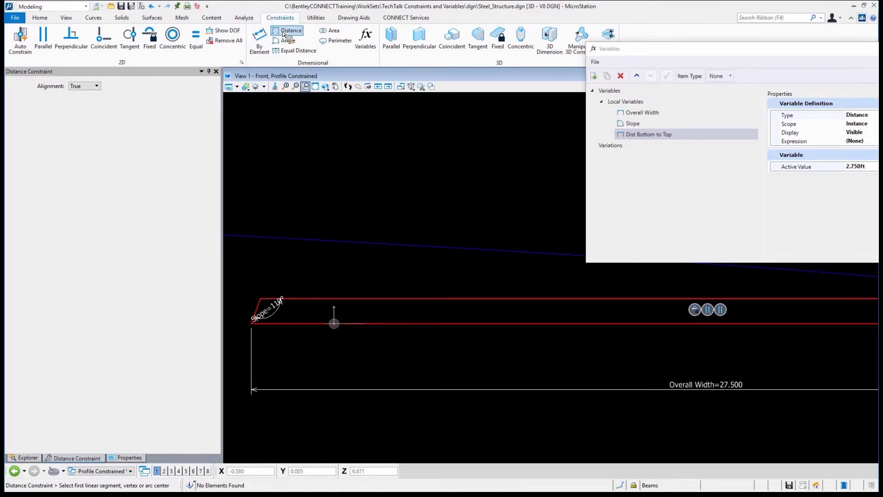
pyautogui.click(395, 324)
pyautogui.click(392, 299)
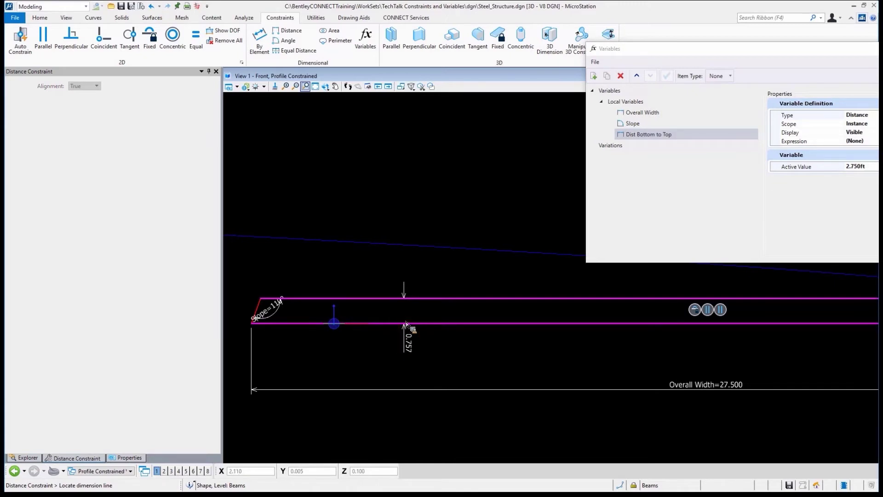
pyautogui.click(406, 323)
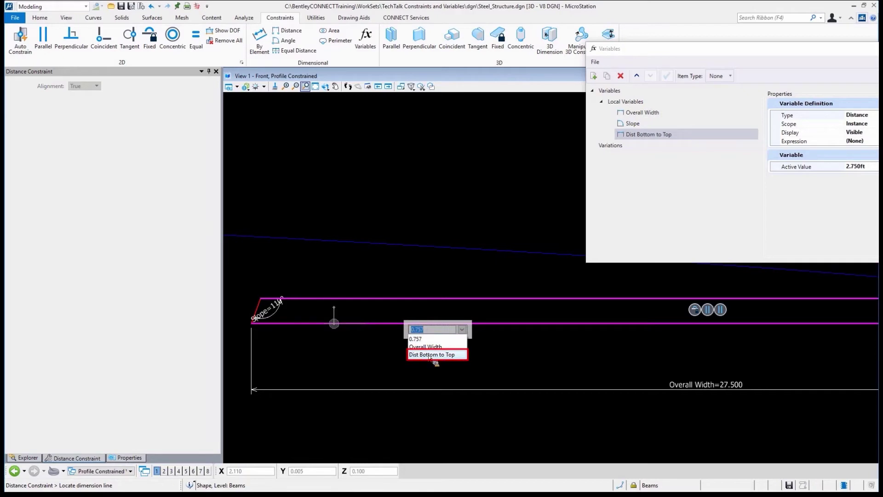
pyautogui.click(428, 355)
pyautogui.press('Return')
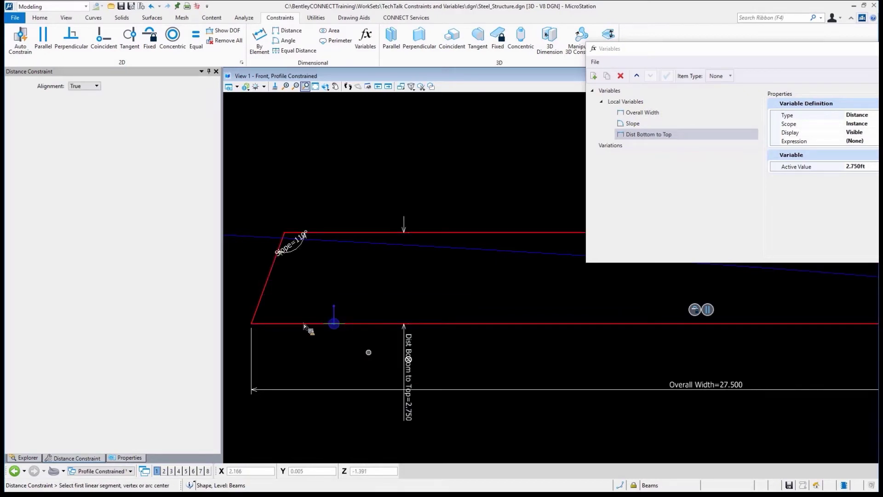
pyautogui.scroll(-4, 304, 323)
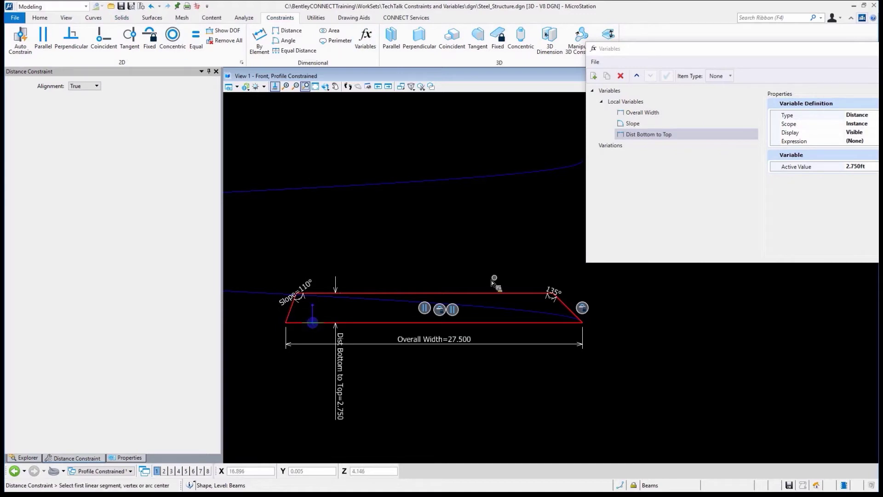
# Step: Link the profile's right 135° corner angle dimension to the Slope variable
pyautogui.rightClick(492, 277)
pyautogui.press('Escape')
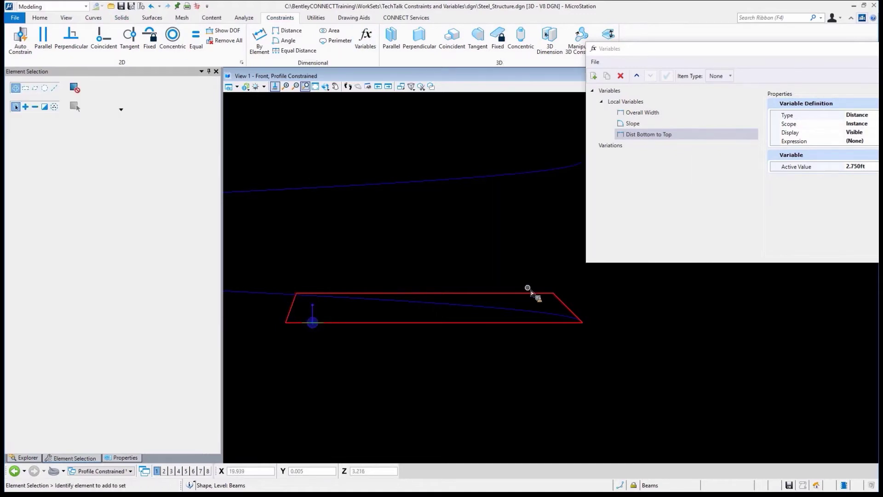
pyautogui.click(540, 295)
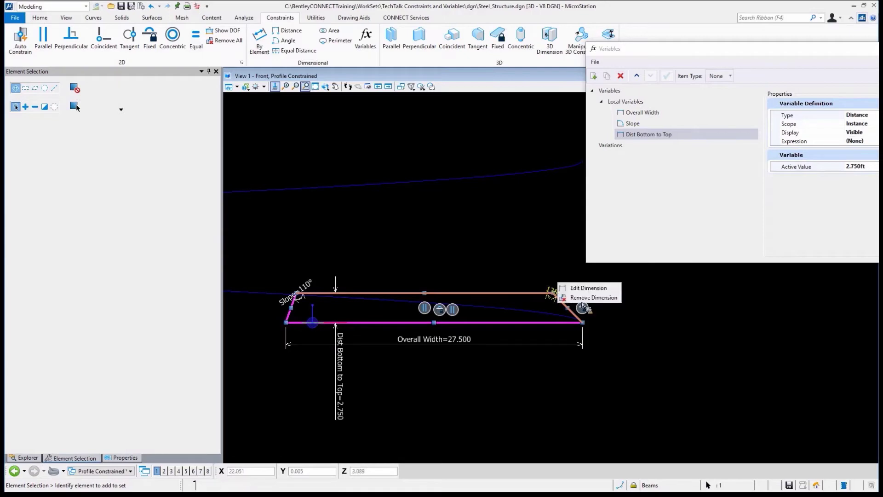
pyautogui.moveTo(552, 292)
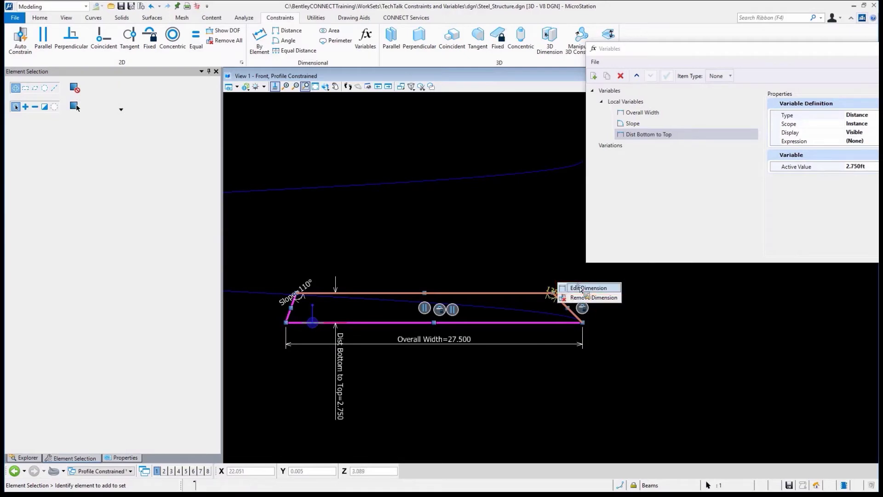
pyautogui.click(581, 289)
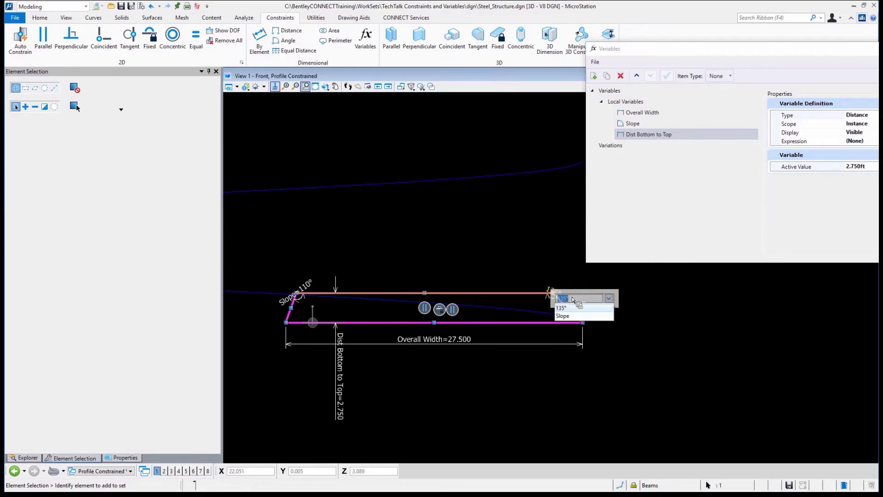
pyautogui.click(570, 325)
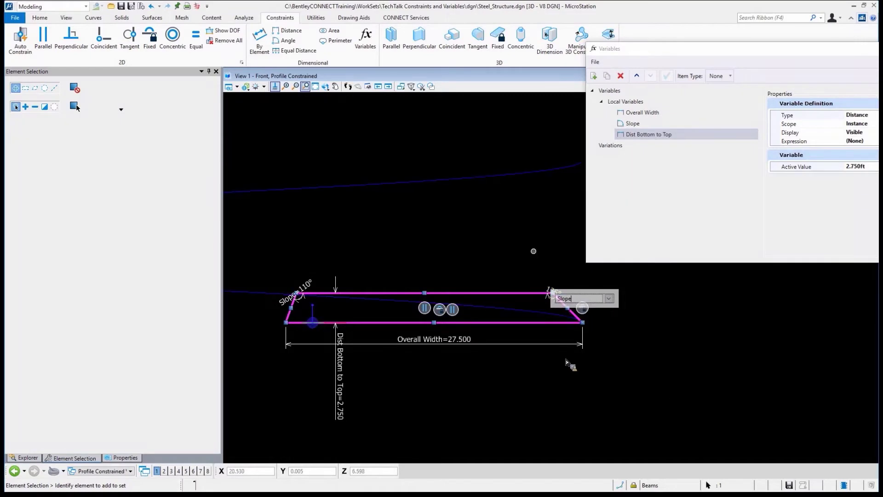
pyautogui.press('Return')
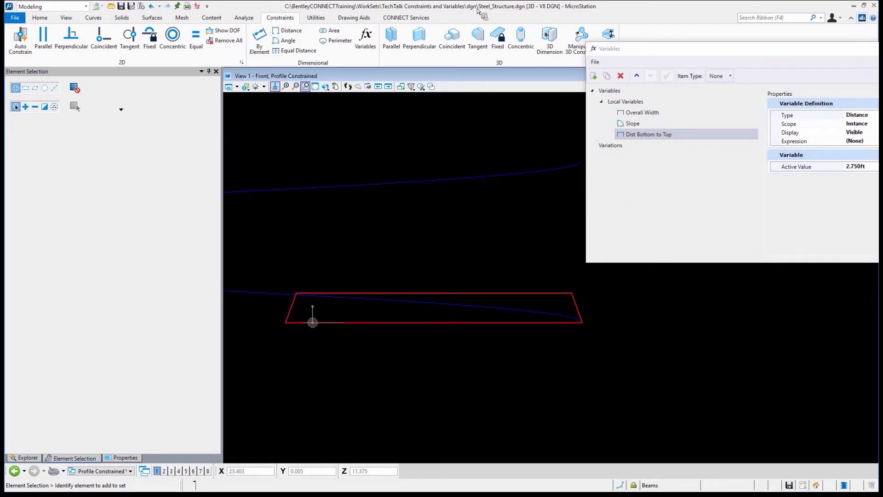
# Step: In the Variables dialog, enter 26.5 for Overall Width and 2.25 for Dist Bottom to Top
pyautogui.moveTo(650, 52); pyautogui.dragTo(349, 37)
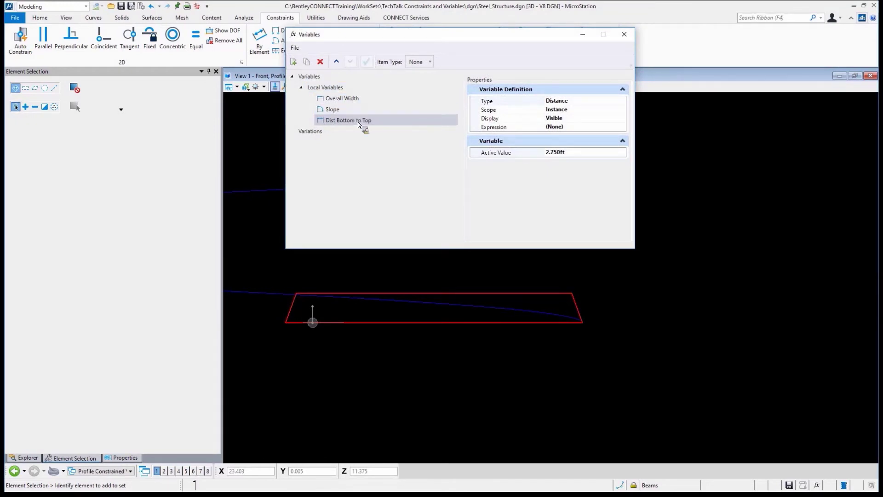
pyautogui.click(344, 98)
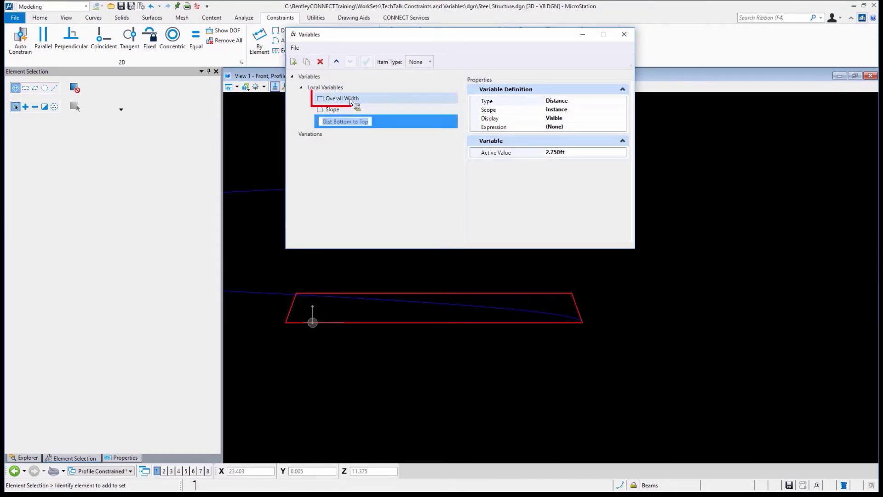
pyautogui.click(556, 152)
pyautogui.write('26.5')
pyautogui.press('Return')
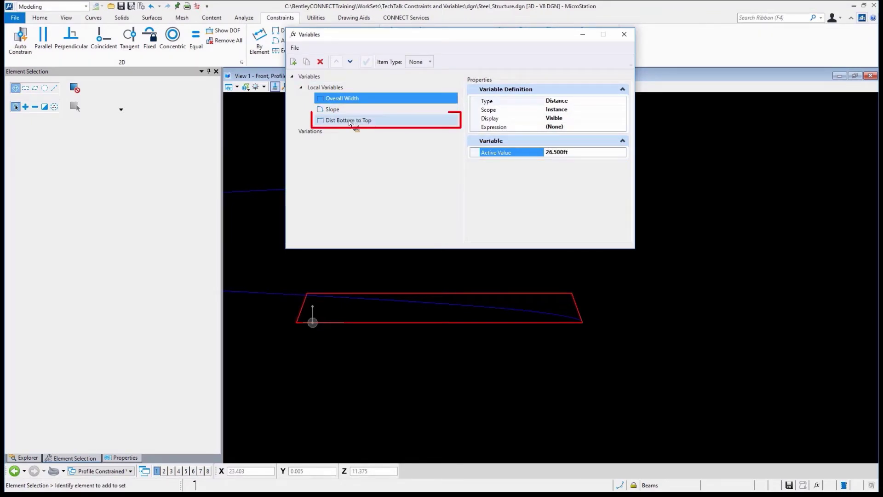
pyautogui.click(352, 120)
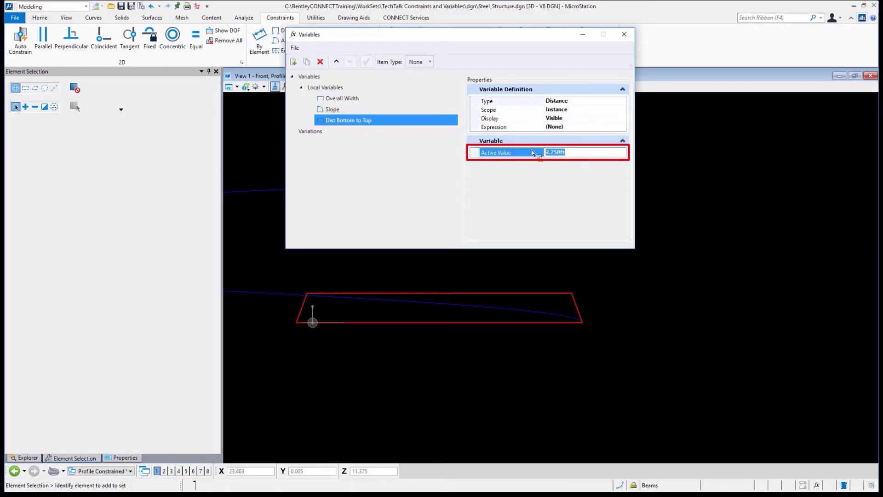
pyautogui.write('2.25')
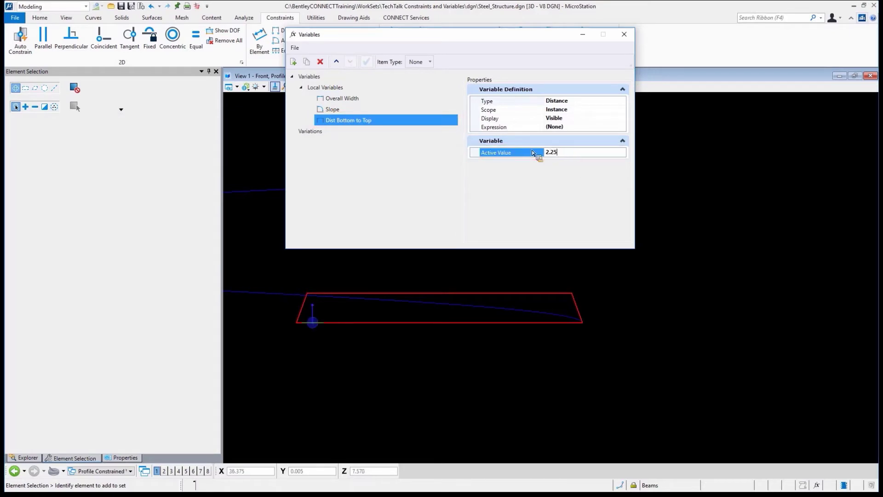
pyautogui.press('Return')
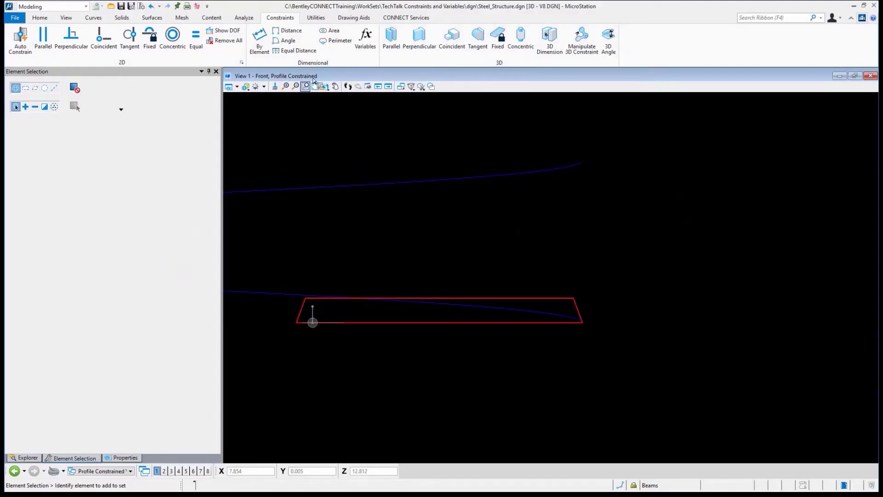
# Step: Rotate View 1 to the Isometric orientation
pyautogui.click(326, 87)
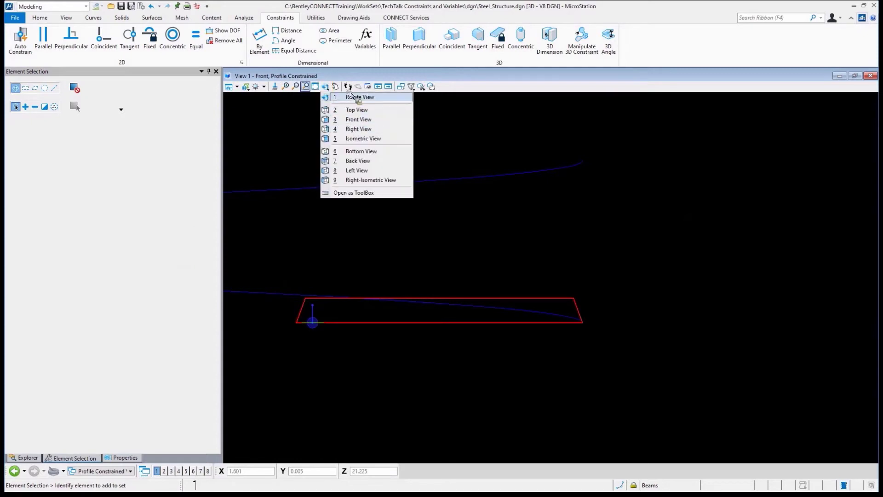
pyautogui.click(352, 140)
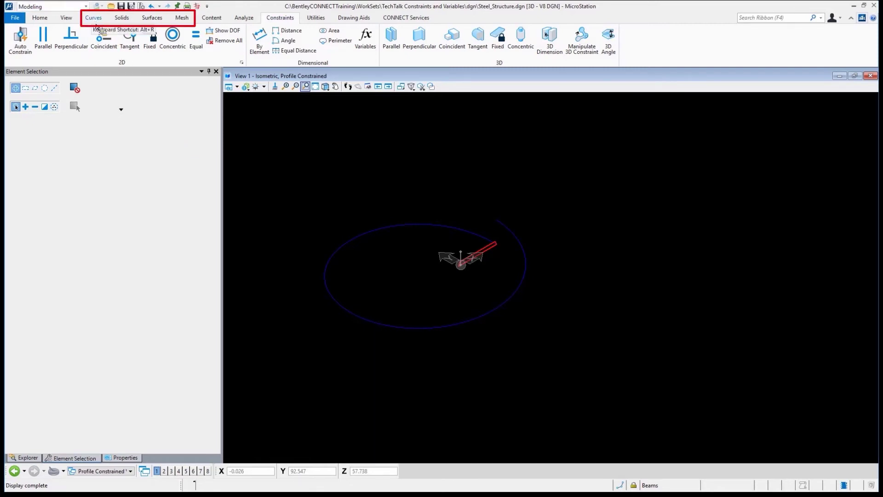
# Step: Switch between the Solids and Surfaces ribbon tabs, ending on Solids
pyautogui.click(127, 21)
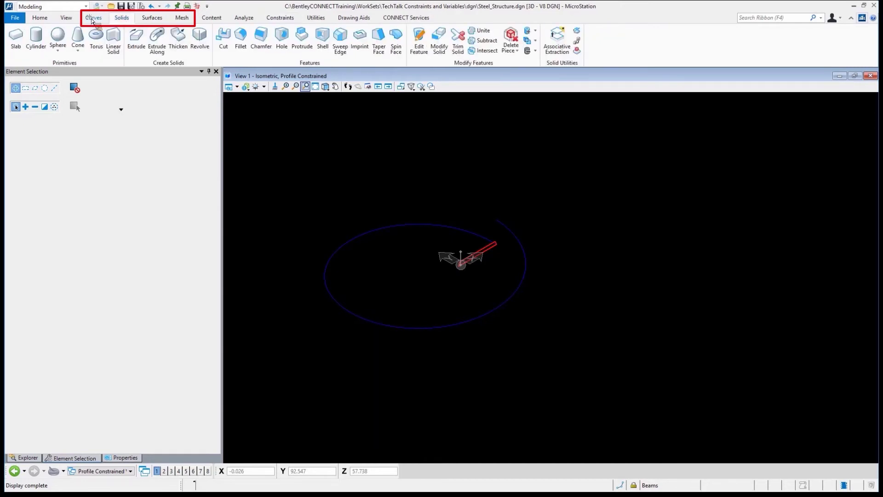
pyautogui.scroll(1, 127, 23)
pyautogui.scroll(-1, 128, 22)
pyautogui.scroll(-1, 128, 23)
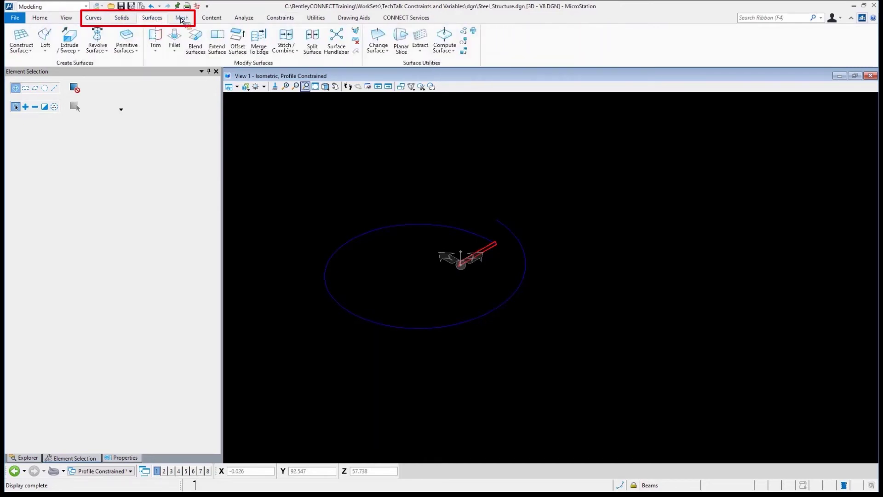
pyautogui.scroll(-1, 127, 22)
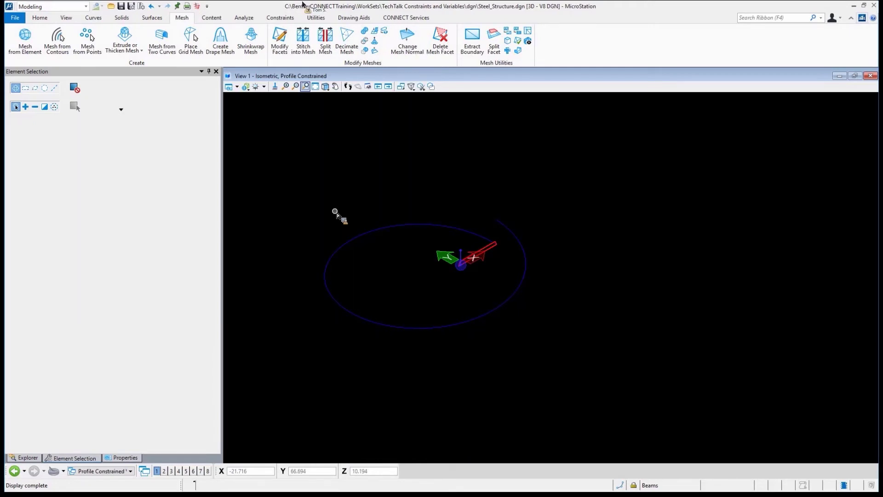
pyautogui.click(127, 19)
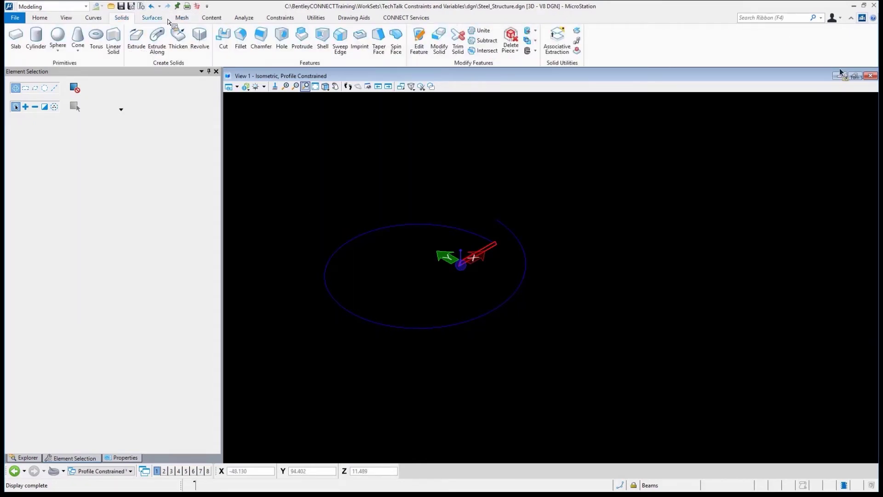
pyautogui.click(153, 19)
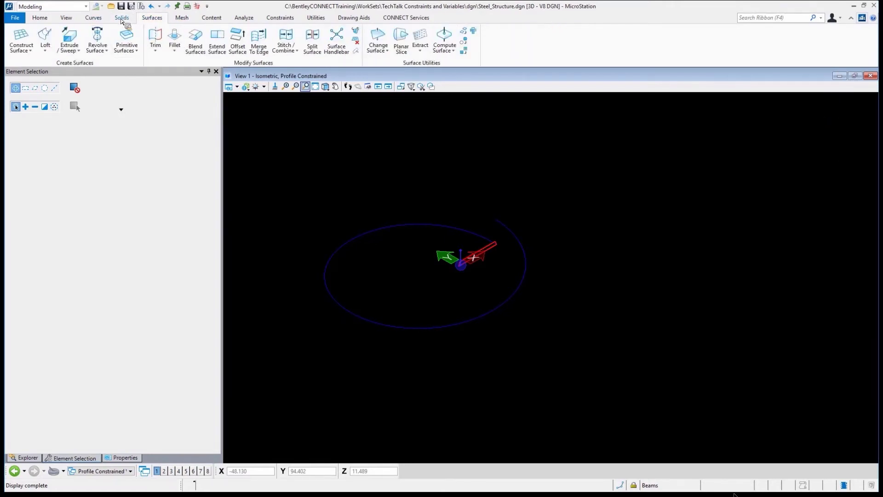
pyautogui.click(128, 19)
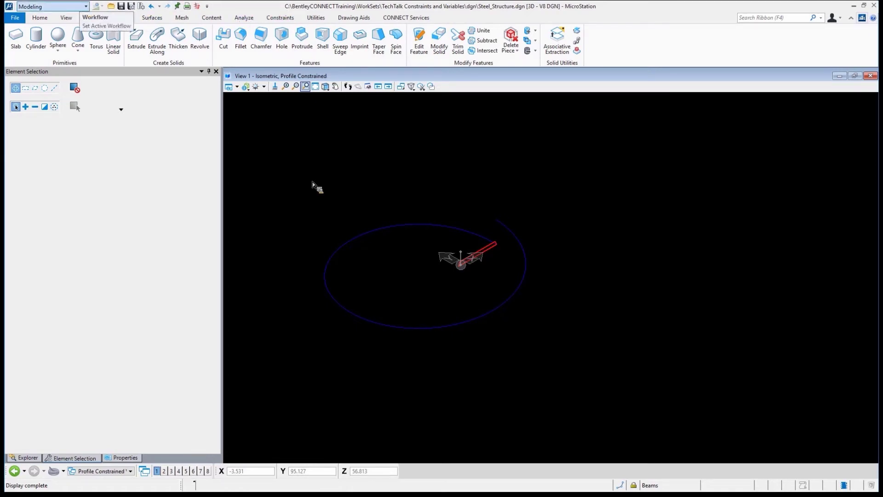
# Step: Try the Extrude and Revolve tools, then start the Slab solid tool
pyautogui.click(138, 37)
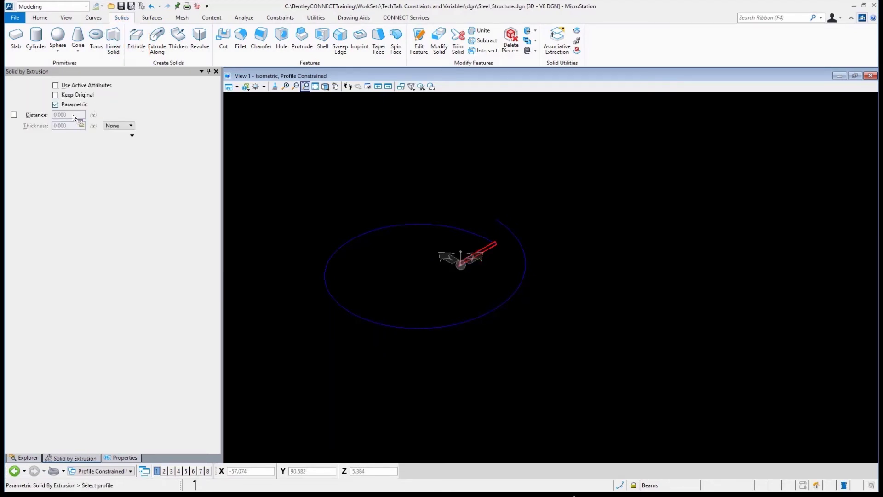
pyautogui.click(196, 52)
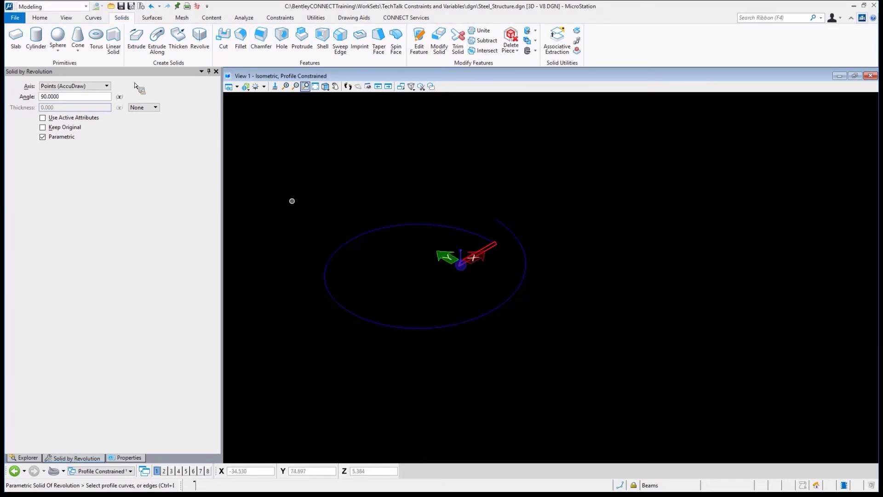
pyautogui.click(18, 50)
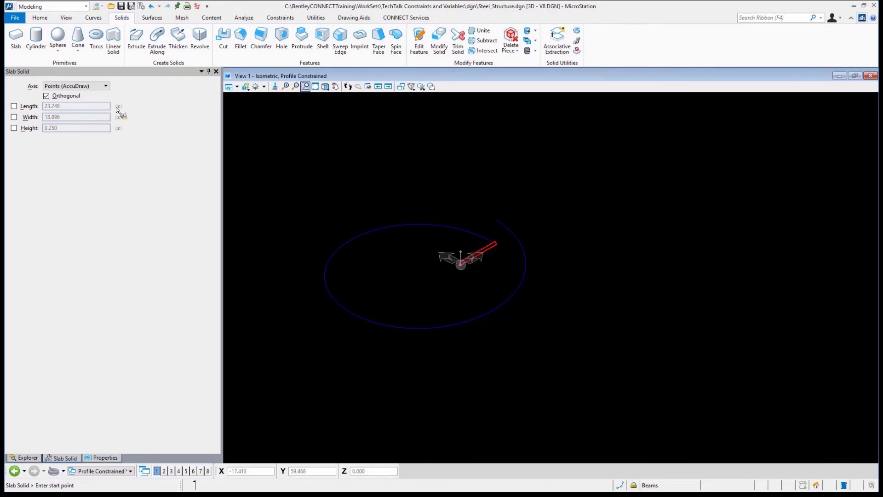
pyautogui.click(14, 106)
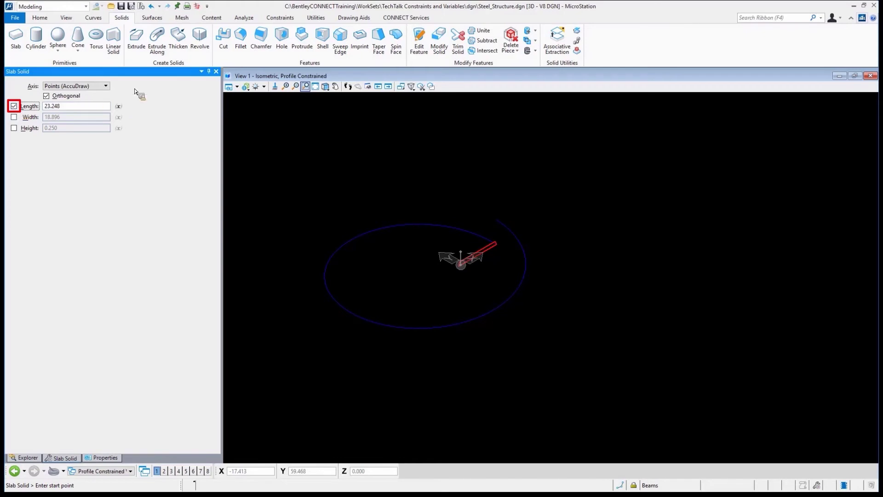
pyautogui.click(118, 106)
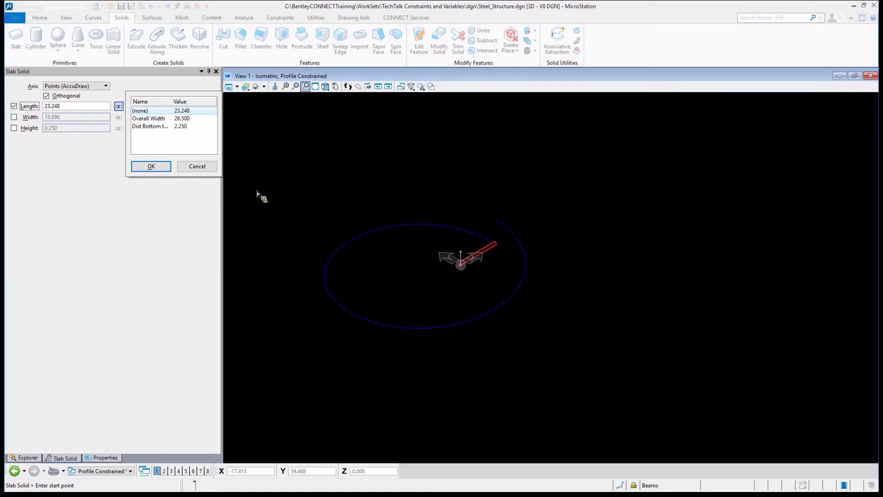
pyautogui.click(206, 170)
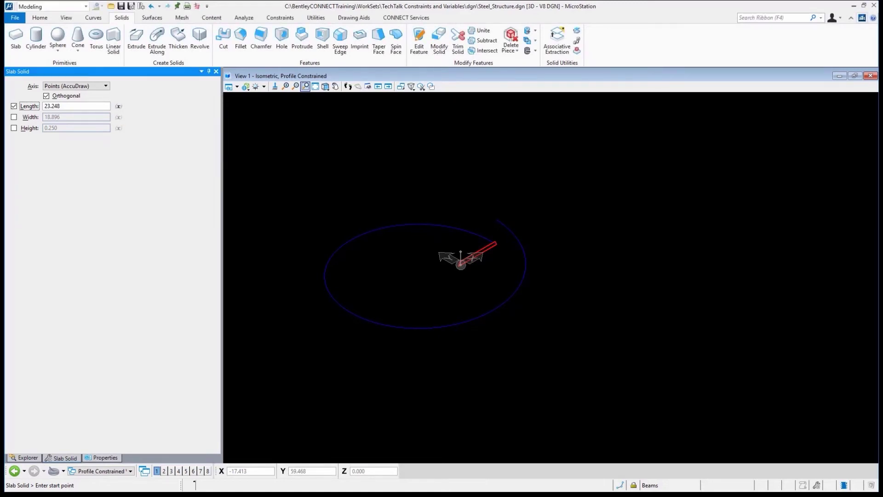
pyautogui.click(14, 107)
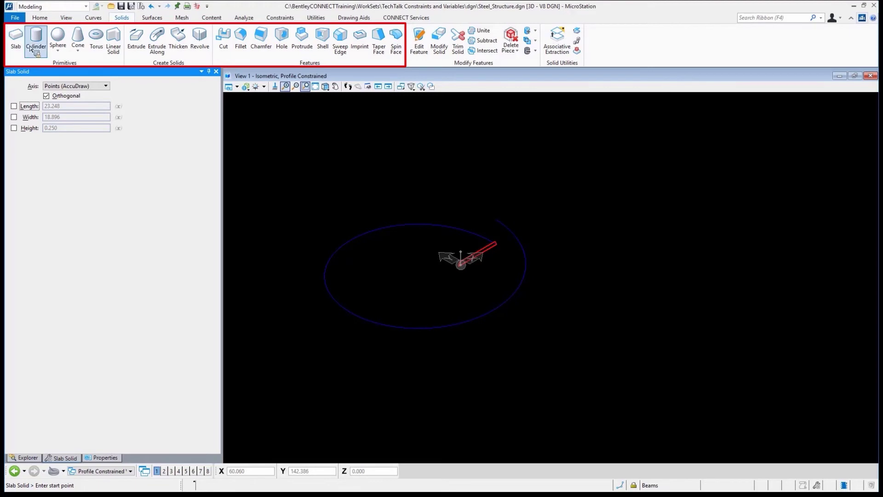
# Step: Try out the Extrude, Cut, Hole and Shell solid tools in turn
pyautogui.click(136, 40)
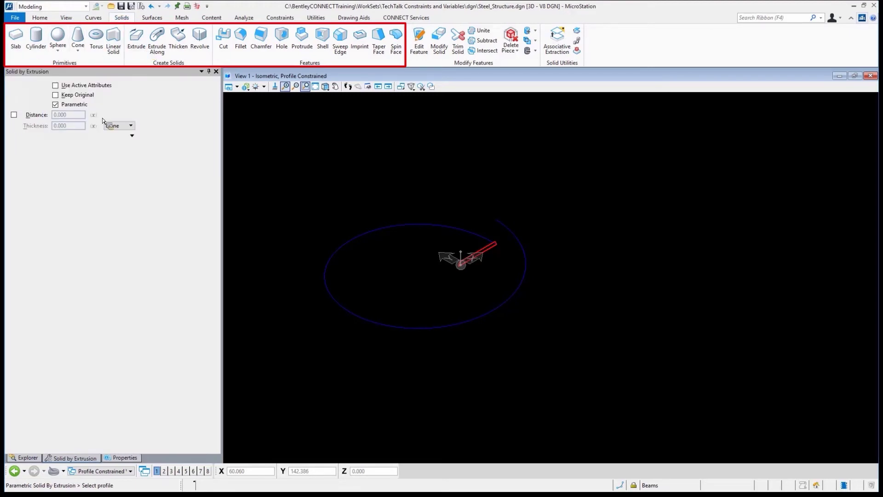
pyautogui.click(224, 52)
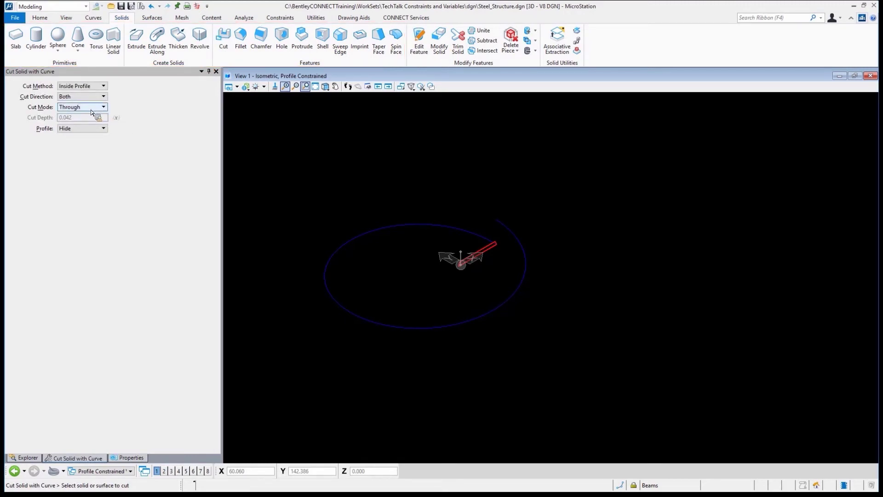
pyautogui.click(282, 39)
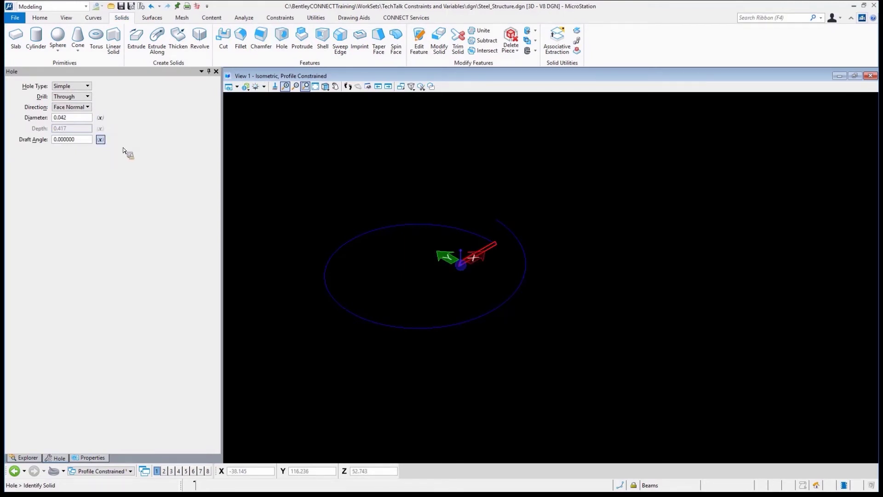
pyautogui.click(322, 42)
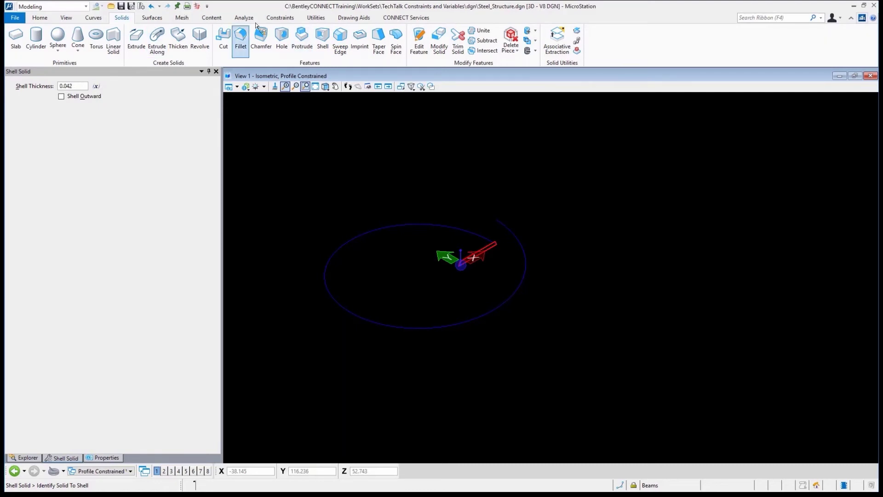
# Step: Review the local variables in the Constraints Variables dialog, then close it
pyautogui.click(272, 20)
pyautogui.click(364, 38)
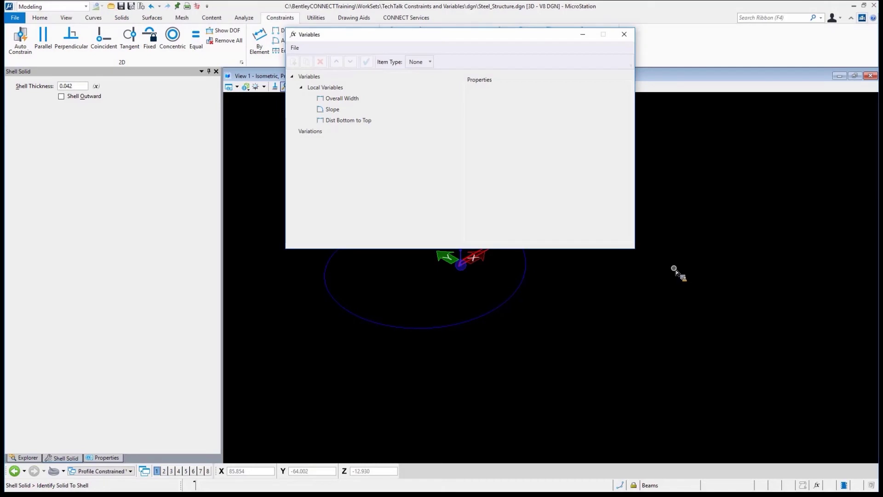
pyautogui.click(623, 34)
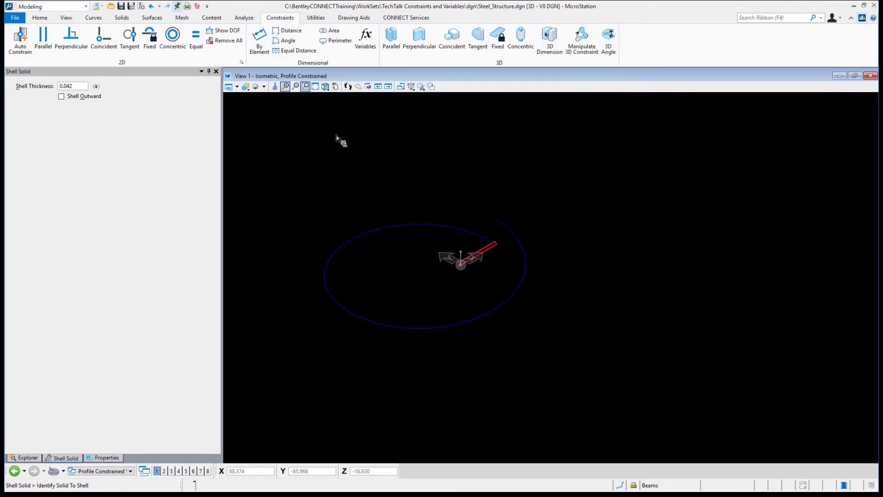
# Step: Extrude the red beam profile along the circle to form a ring-shaped solid
pyautogui.click(123, 20)
pyautogui.click(158, 49)
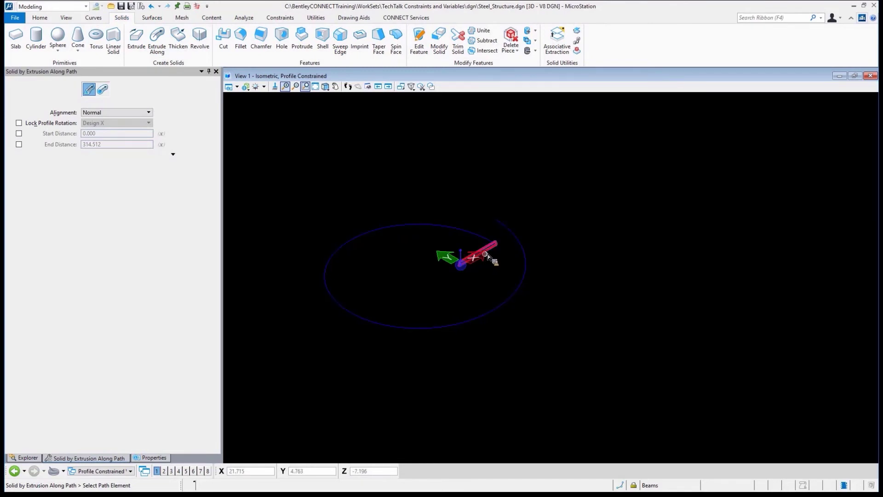
pyautogui.click(174, 155)
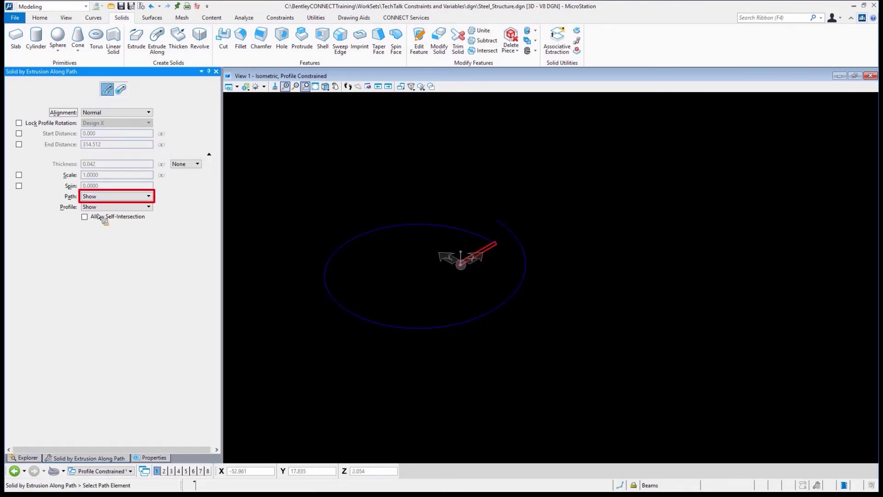
pyautogui.scroll(4, 491, 241)
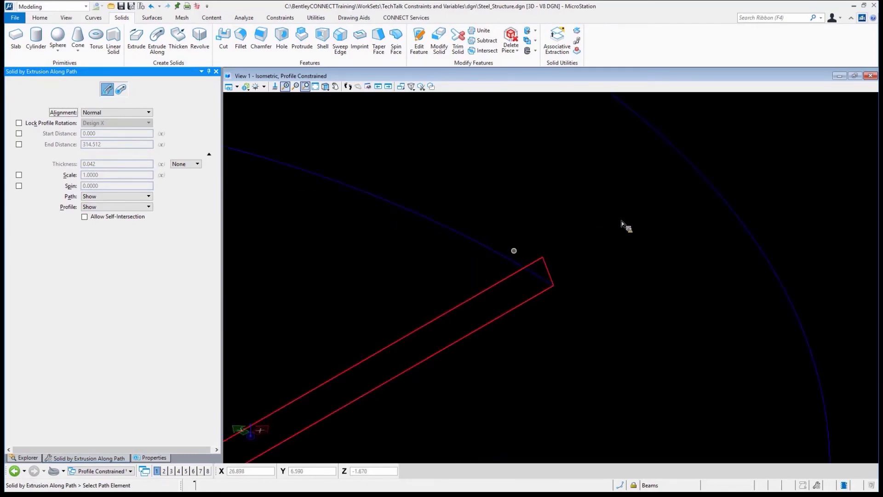
pyautogui.scroll(-2, 622, 221)
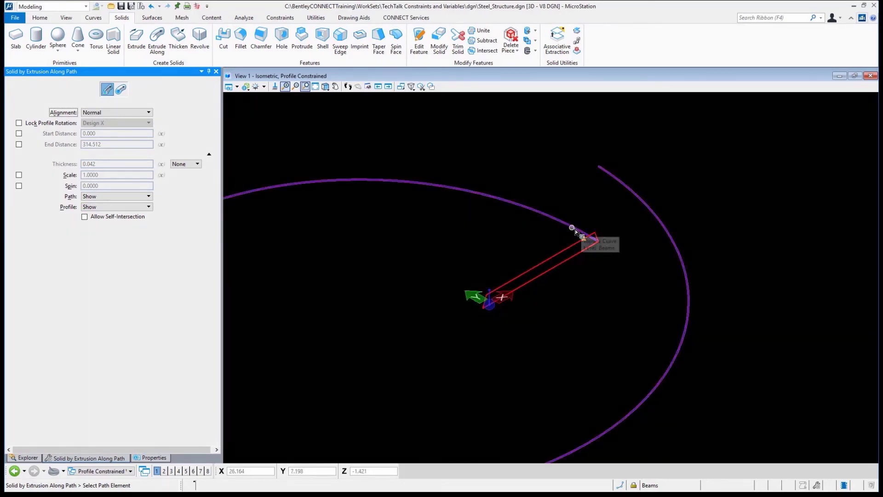
pyautogui.click(570, 247)
pyautogui.click(582, 278)
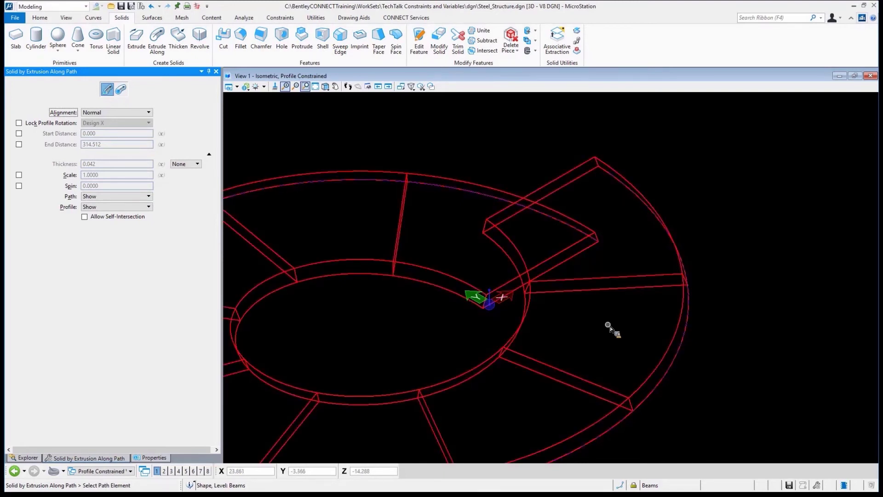
# Step: Apply the Illustration > Default display style and rotate the view to reveal the ramp's rise
pyautogui.click(245, 88)
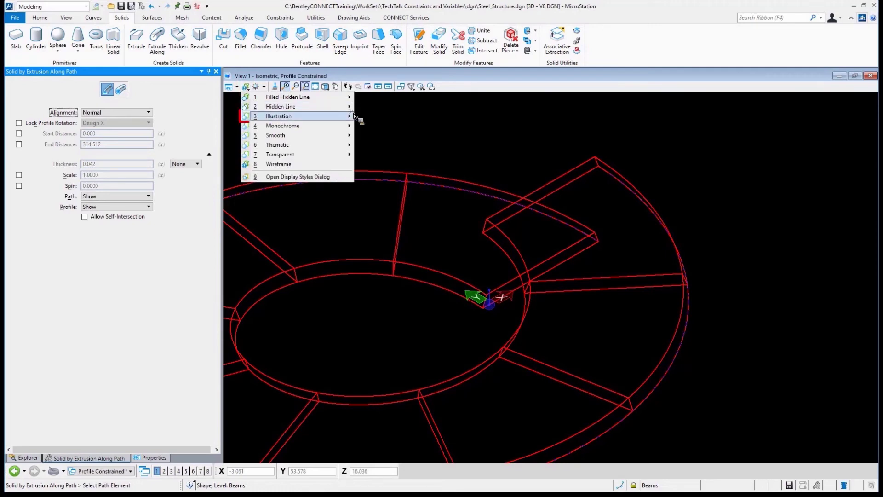
pyautogui.moveTo(278, 116)
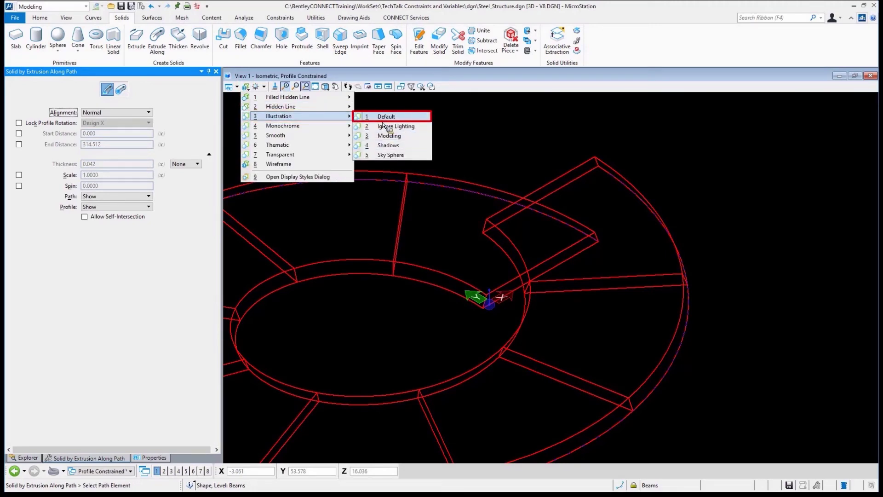
pyautogui.click(388, 127)
pyautogui.scroll(-5, 635, 229)
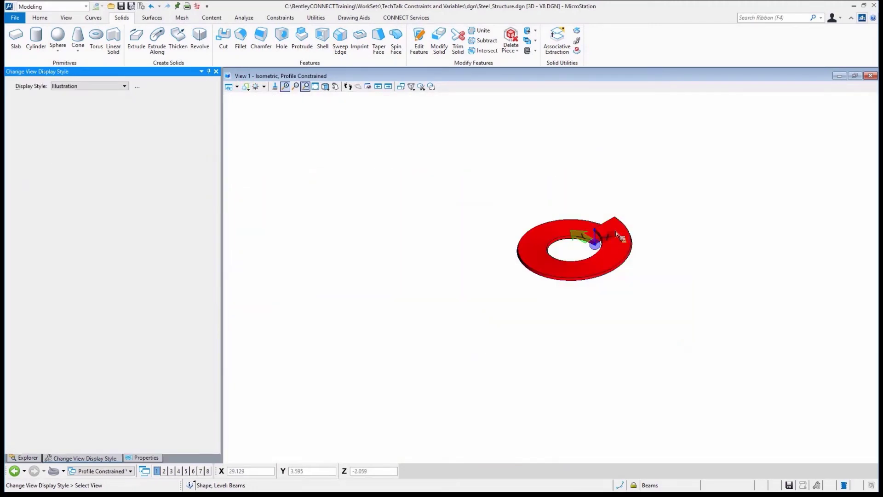
pyautogui.scroll(5, 483, 173)
pyautogui.click(325, 86)
pyautogui.click(584, 362)
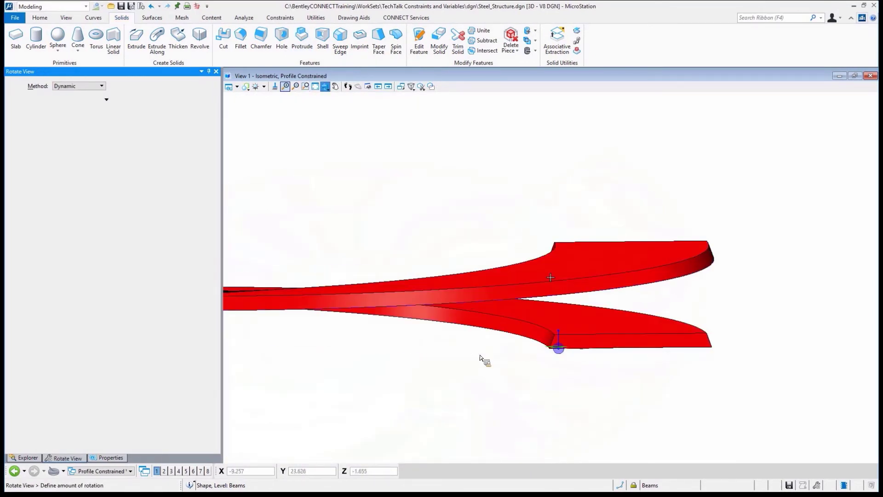
pyautogui.click(497, 359)
pyautogui.rightClick(516, 359)
pyautogui.scroll(3, 621, 373)
pyautogui.scroll(-2, 586, 344)
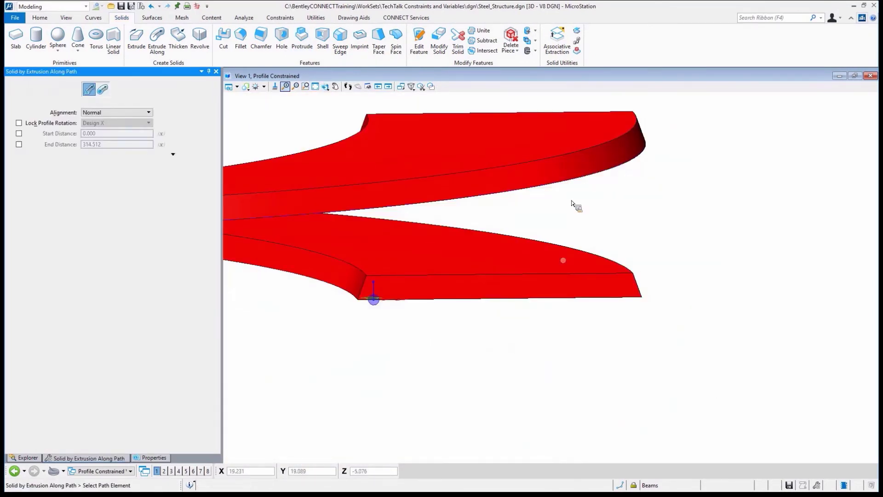
pyautogui.rightClick(578, 203)
pyautogui.moveTo(621, 208)
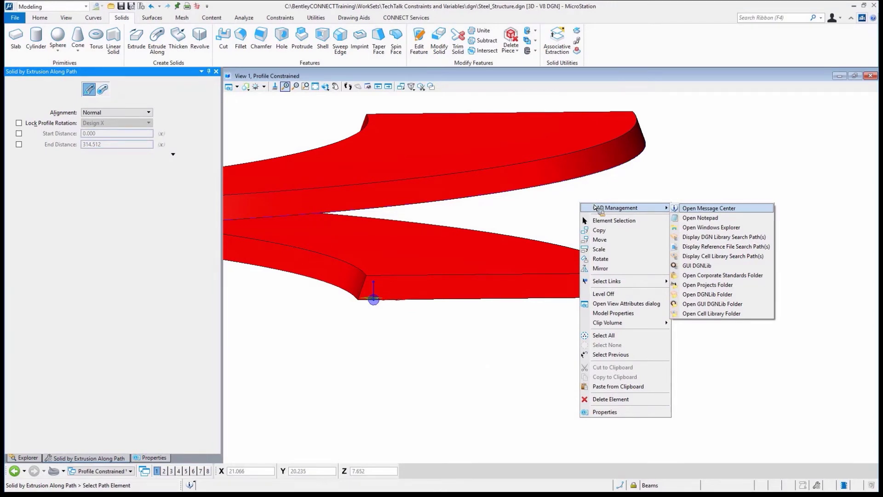
pyautogui.rightClick(606, 214)
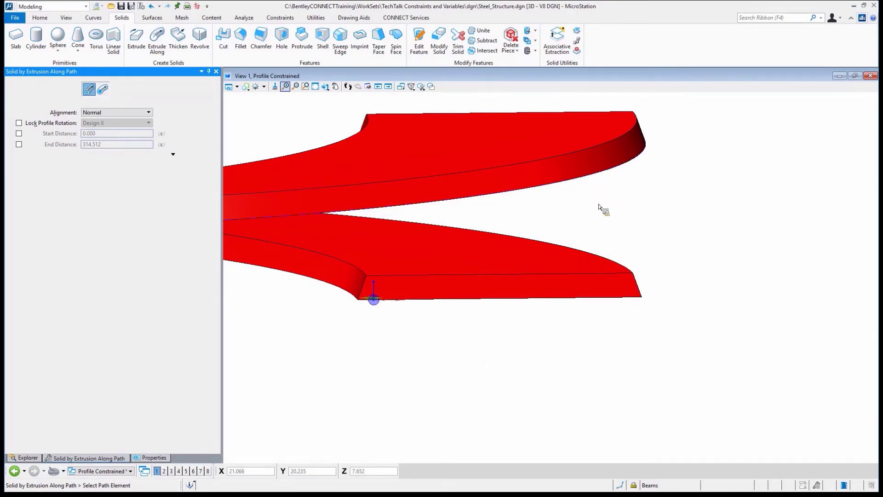
pyautogui.rightClick(688, 265)
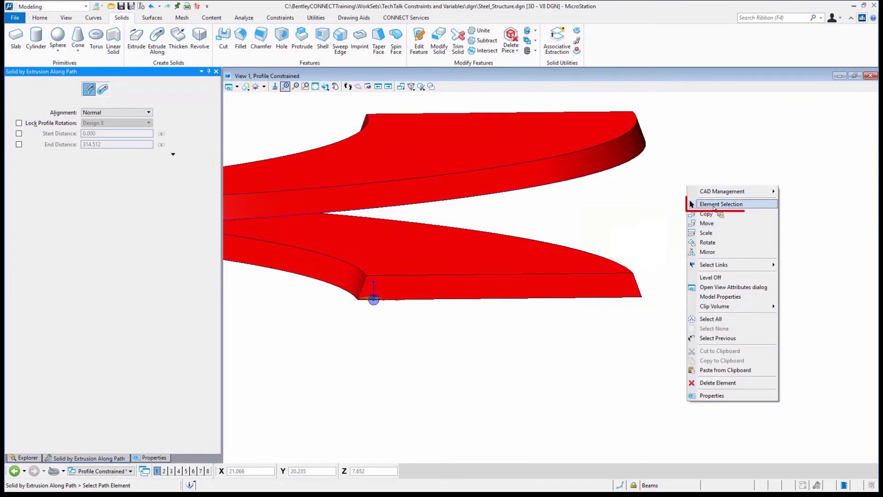
pyautogui.click(721, 203)
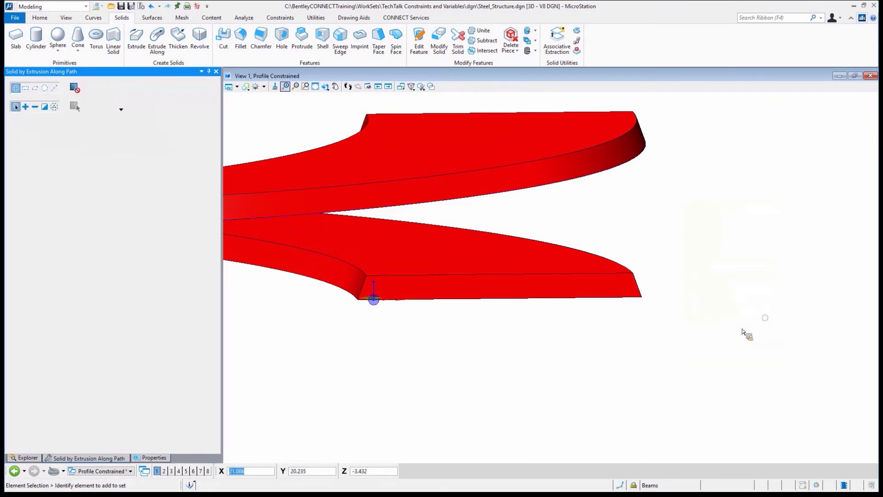
pyautogui.click(631, 299)
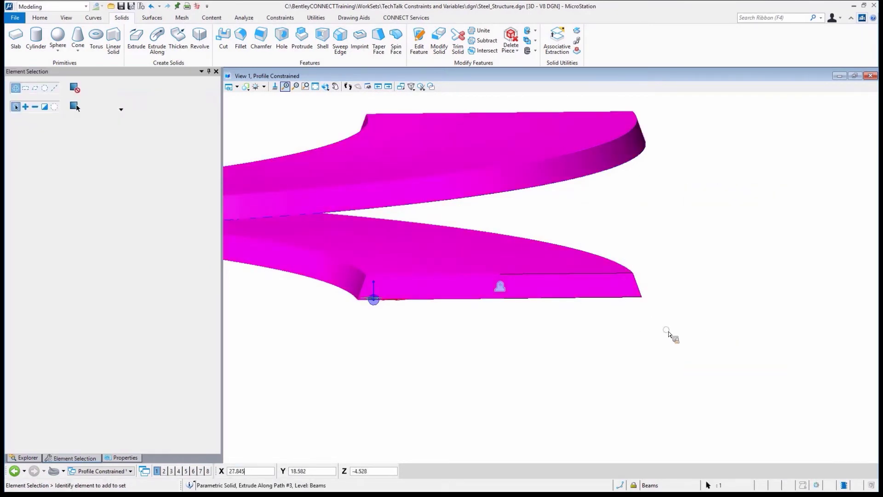
pyautogui.keyDown('shift'); pyautogui.moveTo(670, 335); pyautogui.dragTo(672, 338, button='middle'); pyautogui.keyUp('shift')
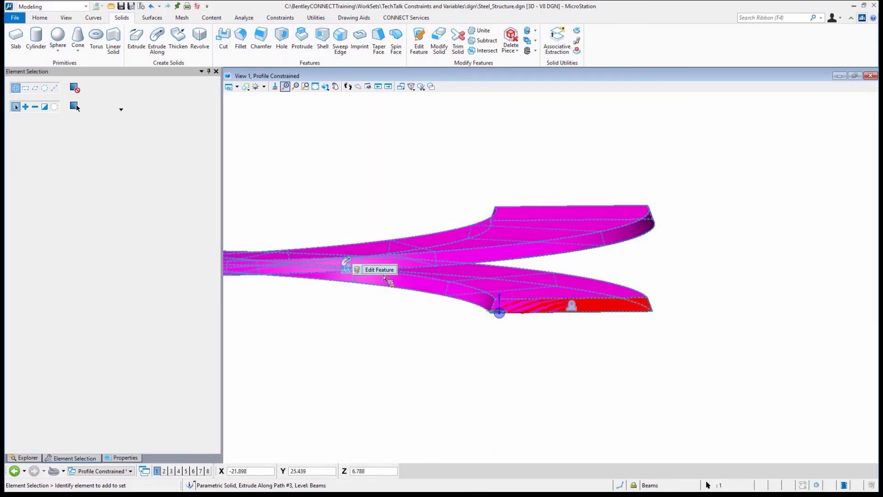
pyautogui.click(384, 275)
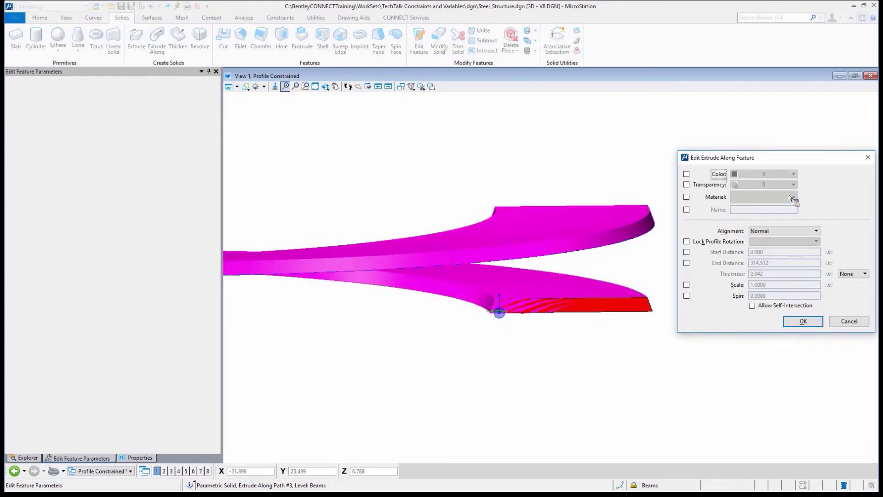
pyautogui.moveTo(773, 159); pyautogui.dragTo(403, 118)
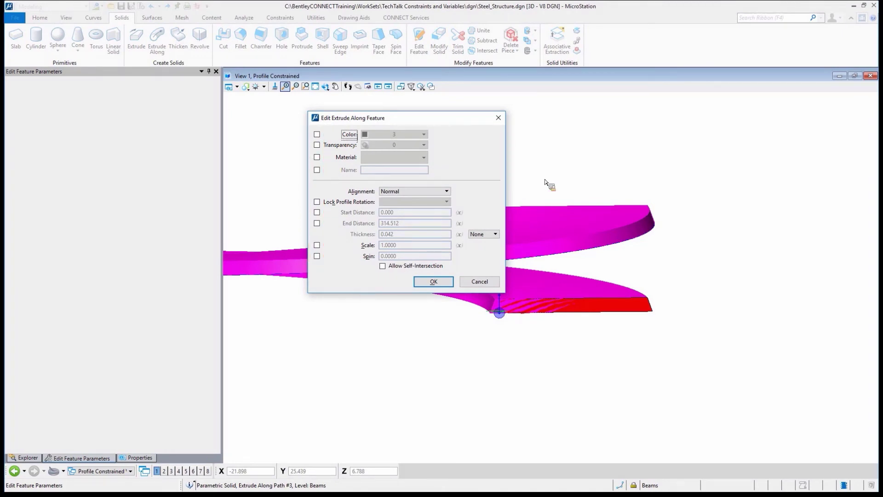
# Step: Select the ramp profile and confirm its Overall Width dimension of 26.500 unchanged
pyautogui.click(480, 281)
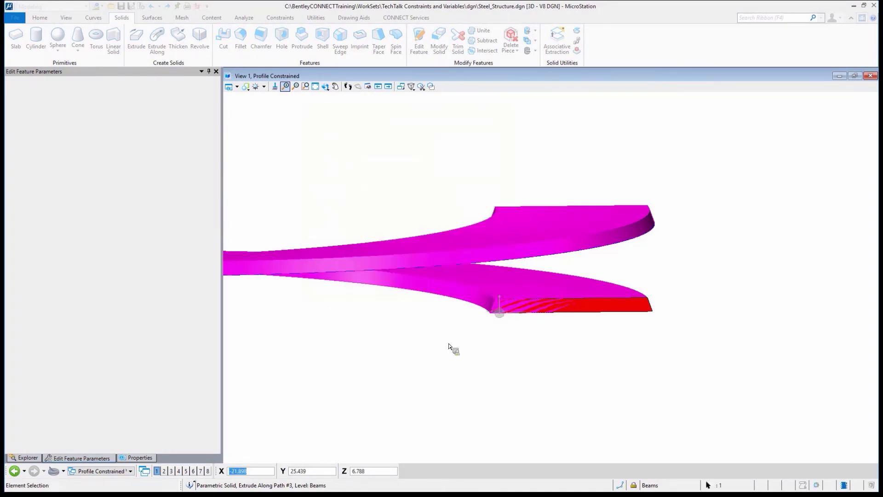
pyautogui.click(574, 308)
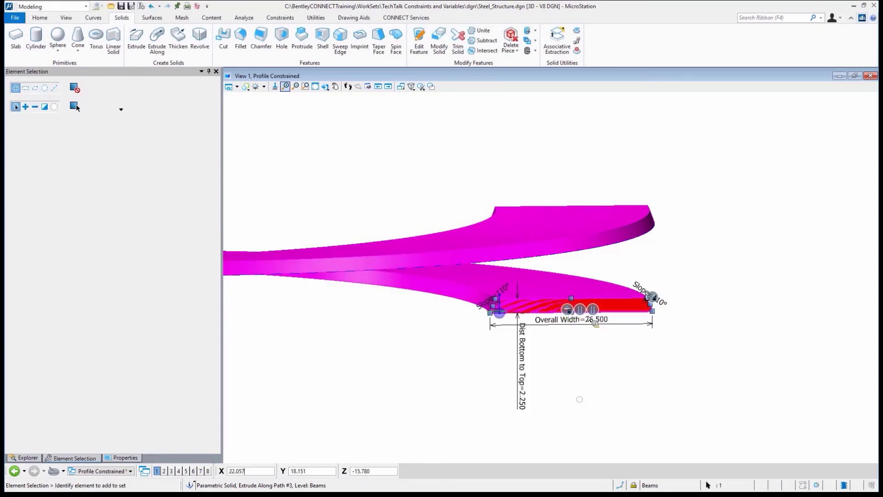
pyautogui.scroll(5, 595, 312)
pyautogui.scroll(-1, 596, 312)
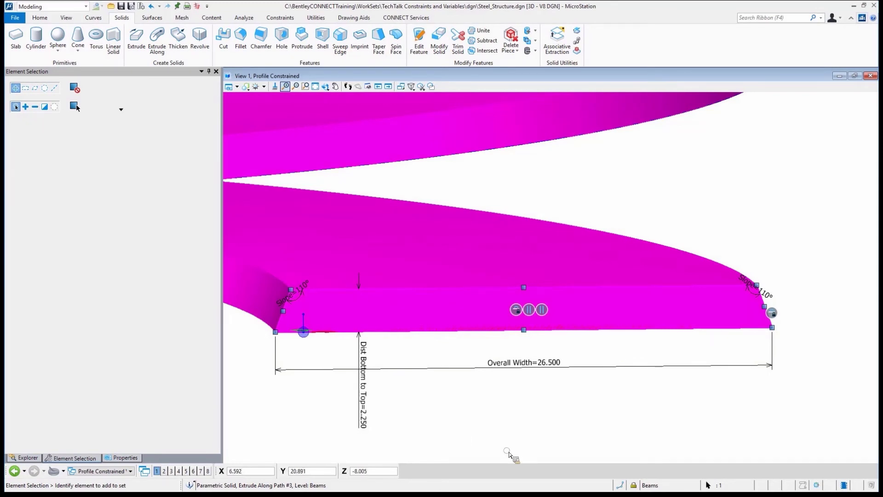
pyautogui.rightClick(535, 363)
pyautogui.click(555, 361)
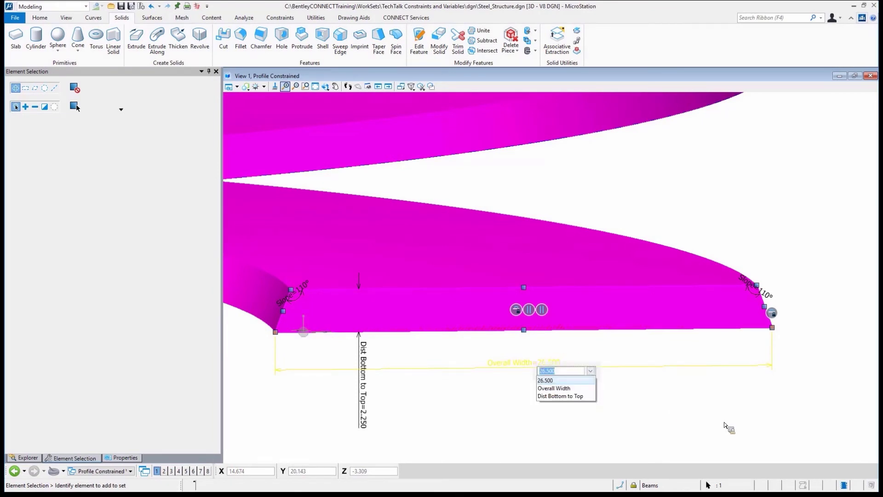
pyautogui.press('Return')
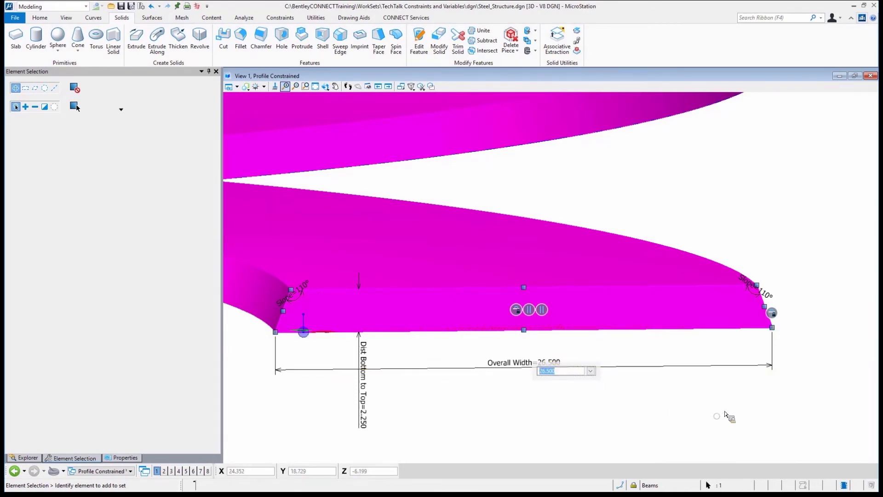
pyautogui.click(693, 251)
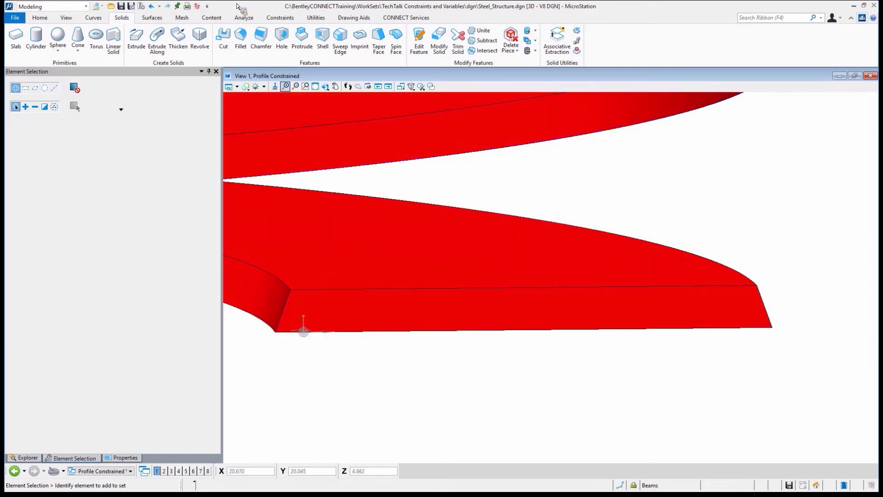
# Step: In the Variables dialog, set Overall Width to 27.5 ft and Slope to 135°
pyautogui.click(280, 17)
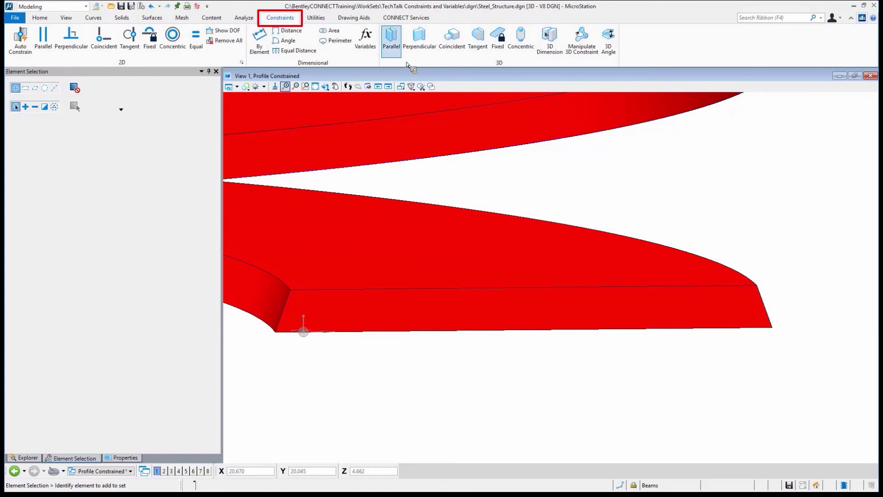
pyautogui.click(370, 55)
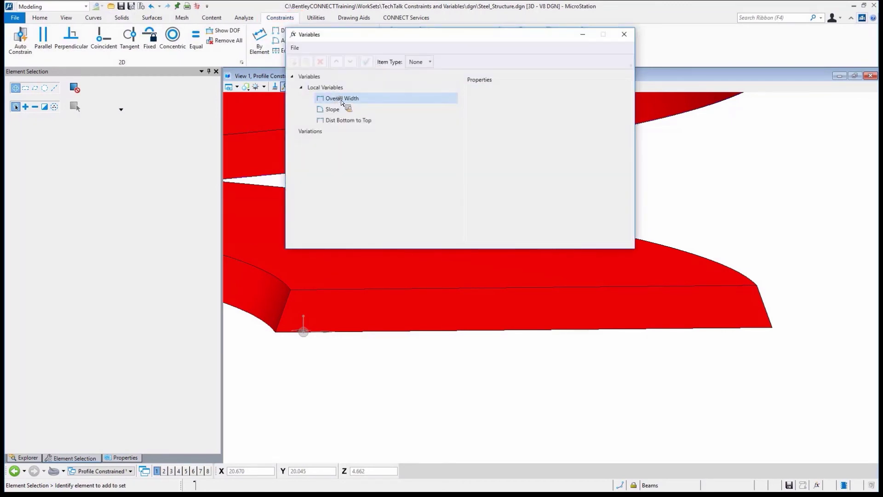
pyautogui.click(345, 99)
pyautogui.click(587, 152)
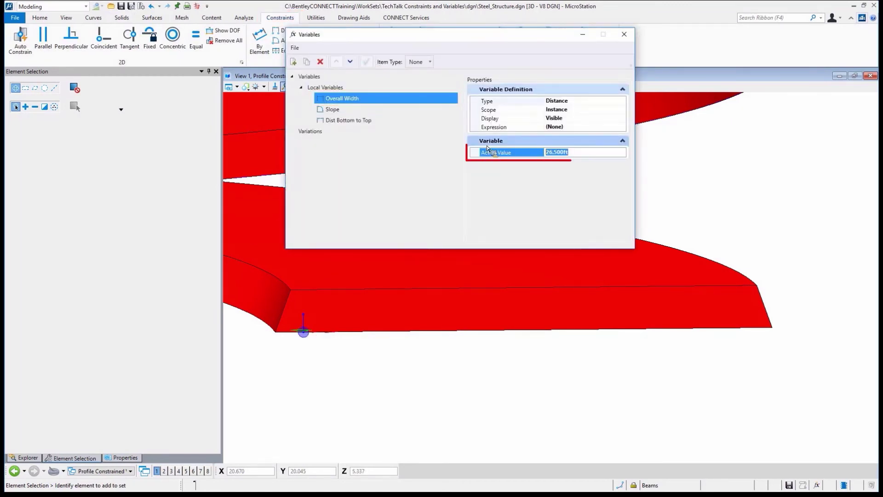
pyautogui.write('27.5')
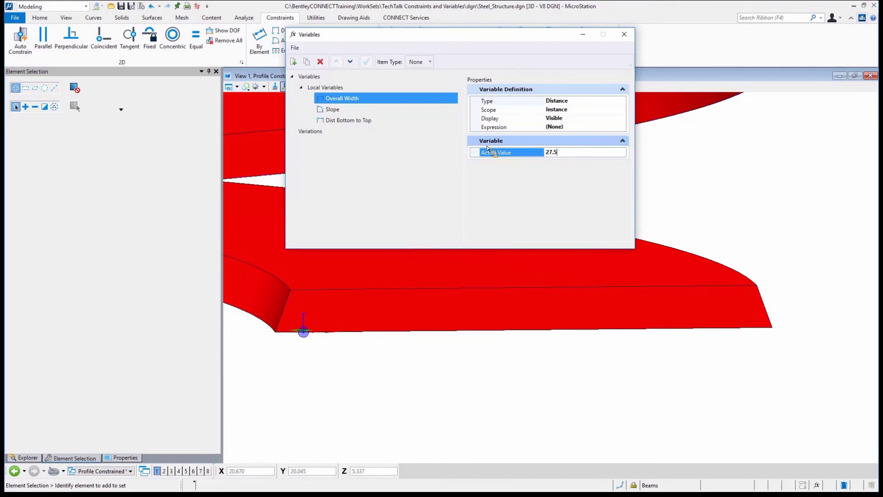
pyautogui.press('Return')
pyautogui.click(332, 109)
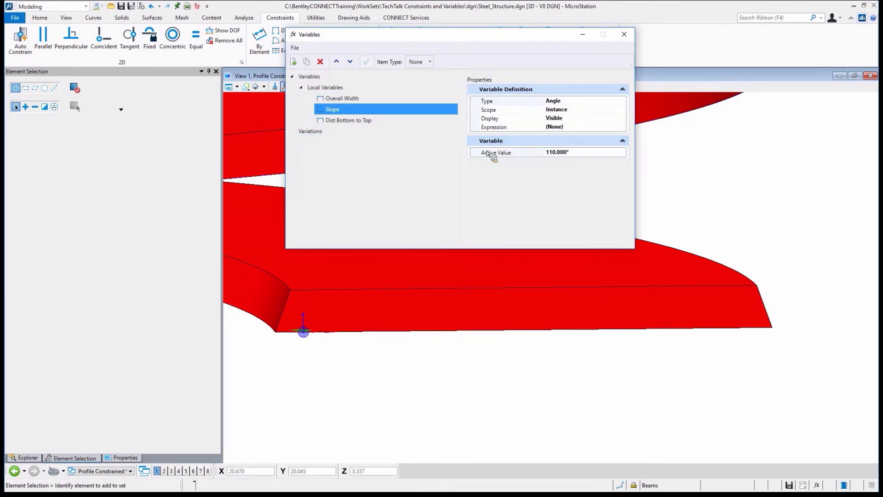
pyautogui.click(579, 154)
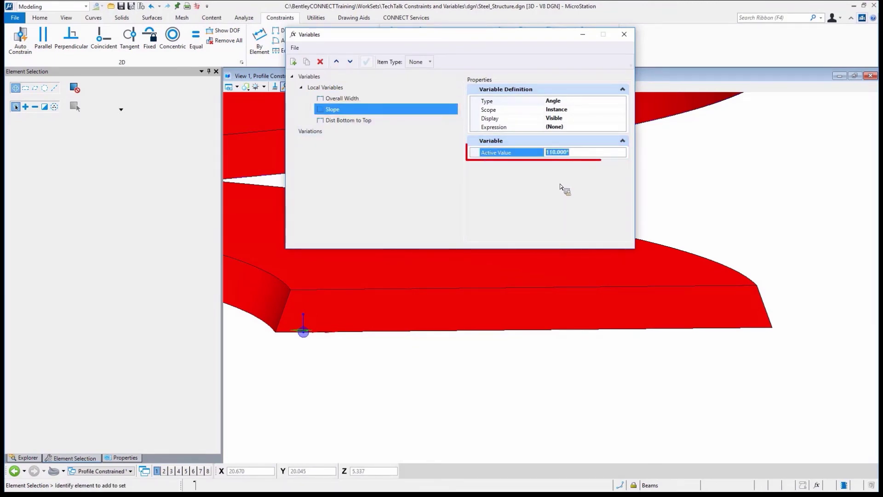
pyautogui.write('135')
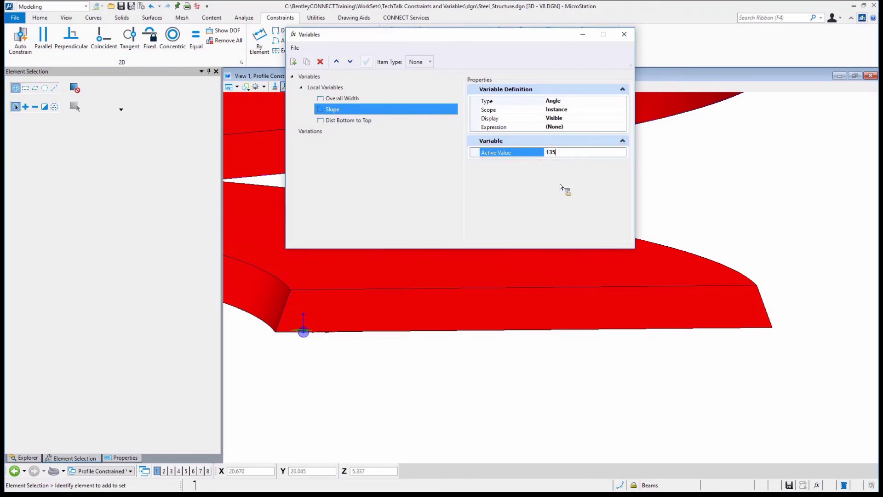
pyautogui.press('Return')
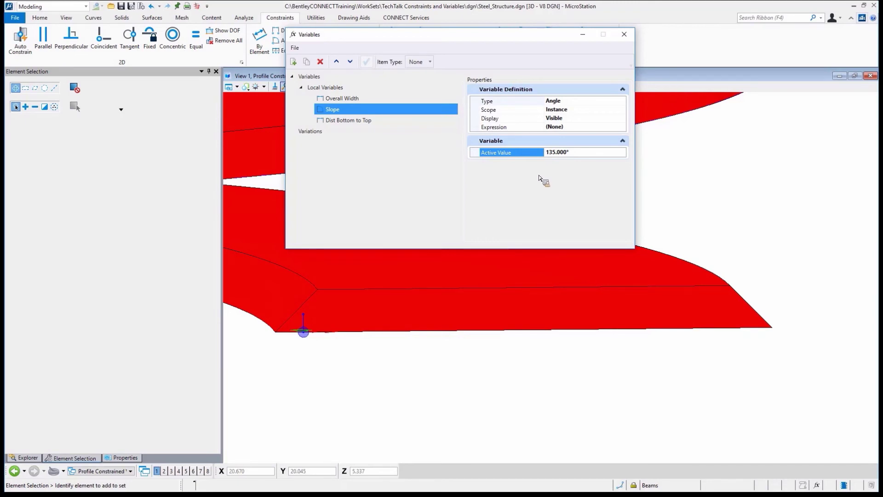
# Step: Change Overall Width to 25 ft and restore Slope to 110°
pyautogui.click(344, 98)
pyautogui.click(576, 152)
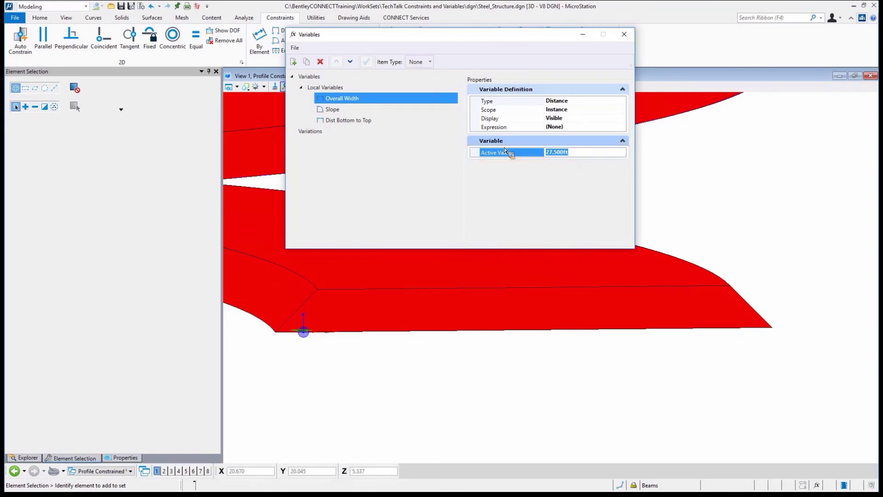
pyautogui.write('25')
pyautogui.press('Return')
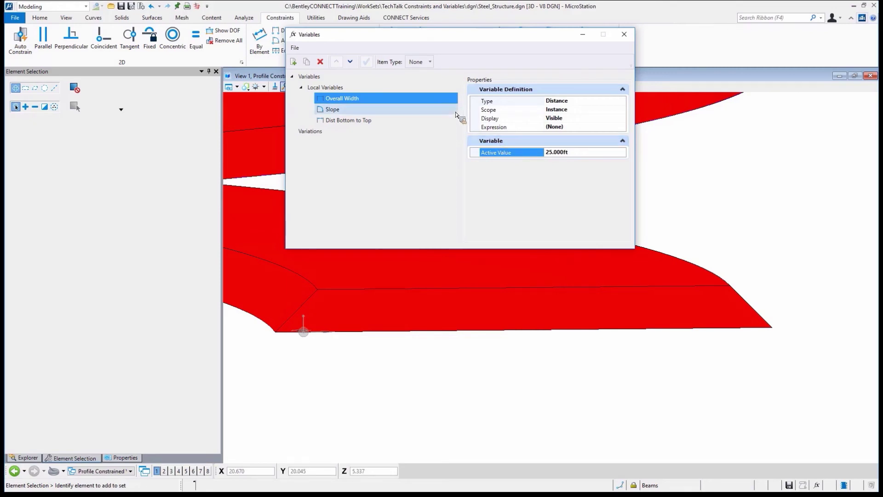
pyautogui.click(380, 109)
pyautogui.click(590, 156)
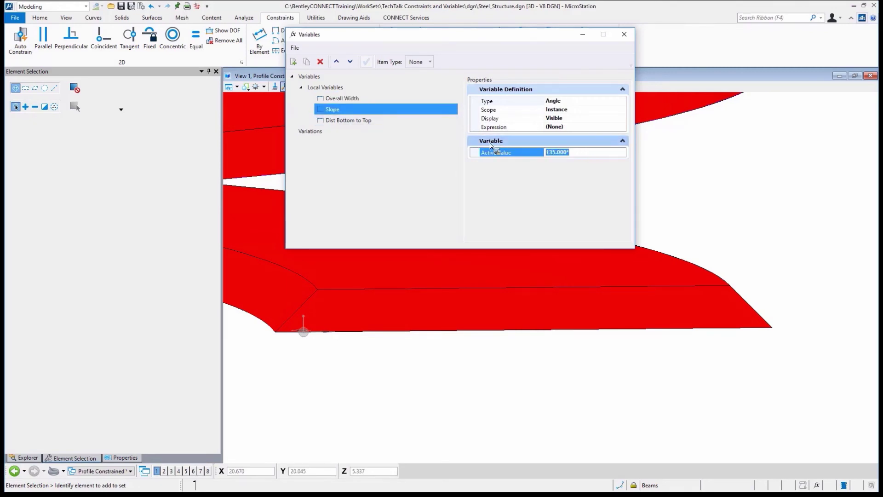
pyautogui.write('110')
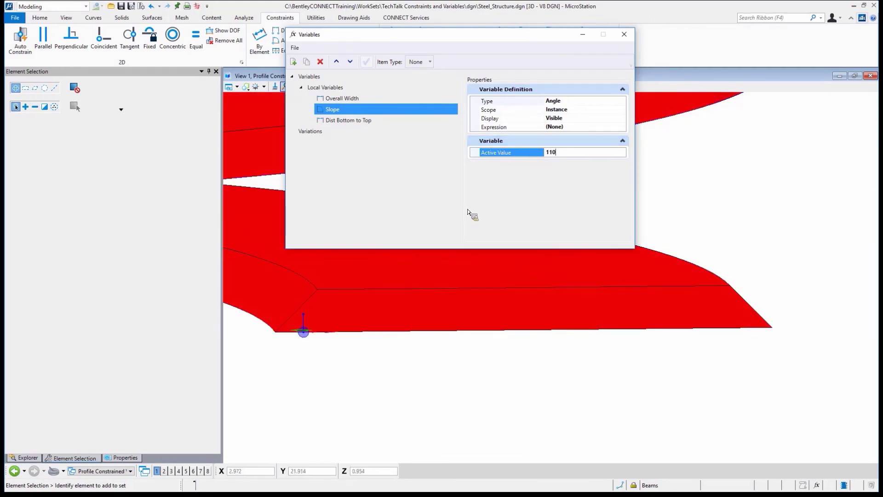
pyautogui.press('Return')
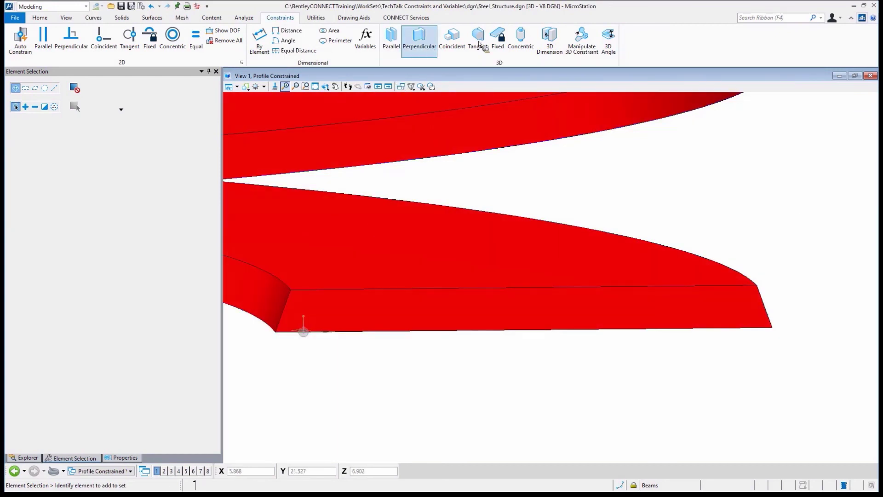
pyautogui.click(396, 54)
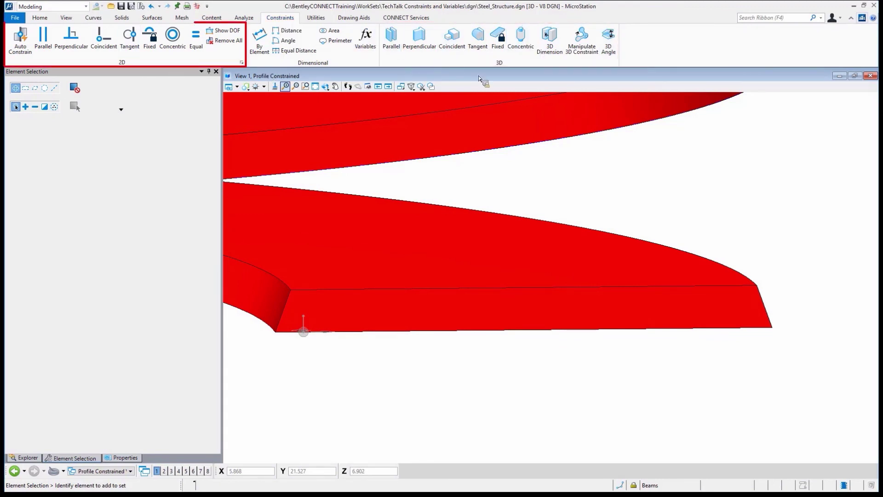